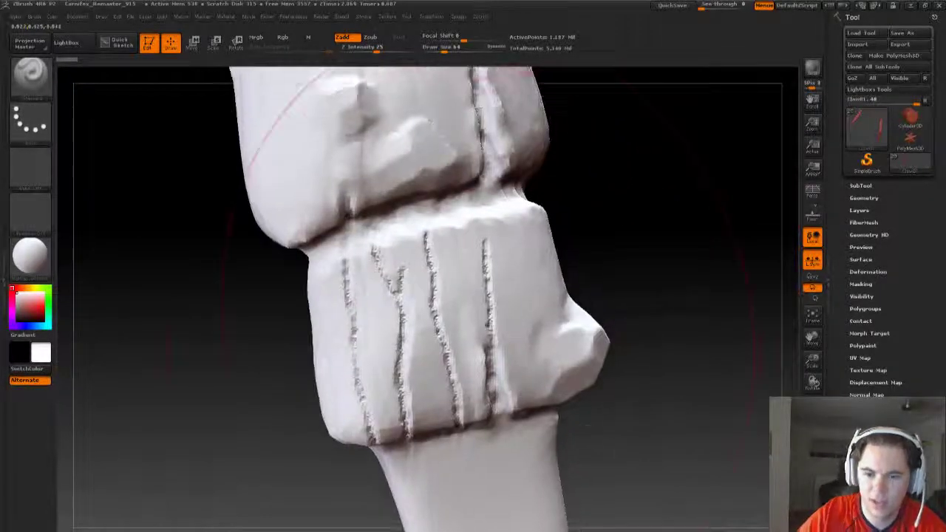
- Pick a crack-carving brush from the brush palette and bring up its size setting
key(b)
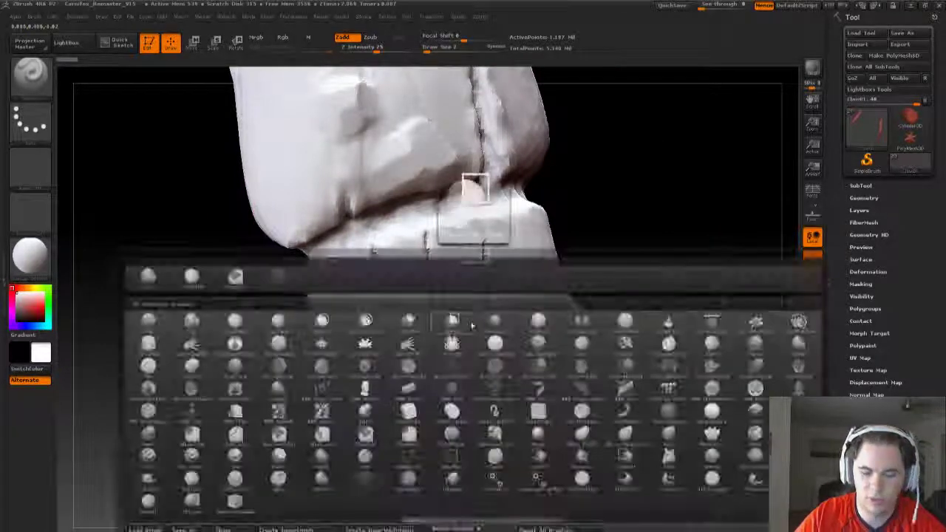
key(c)
click(237, 454)
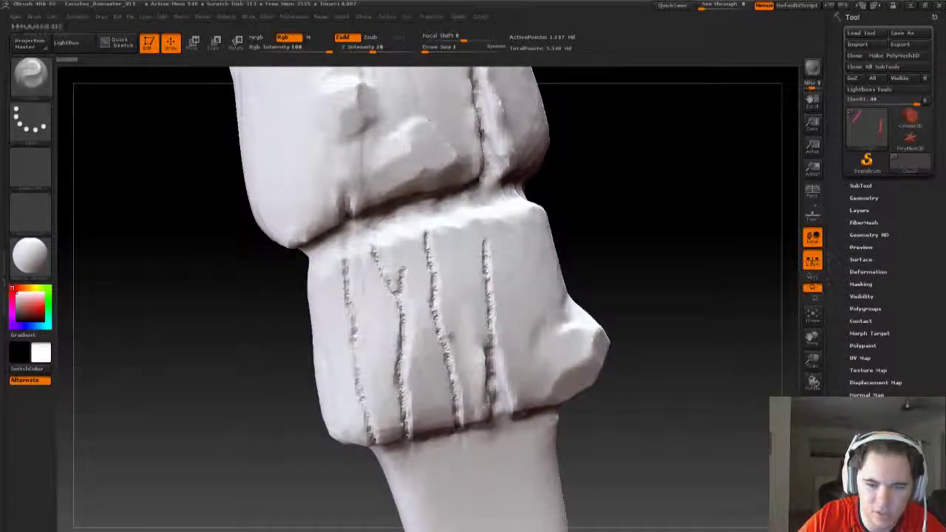
key(s)
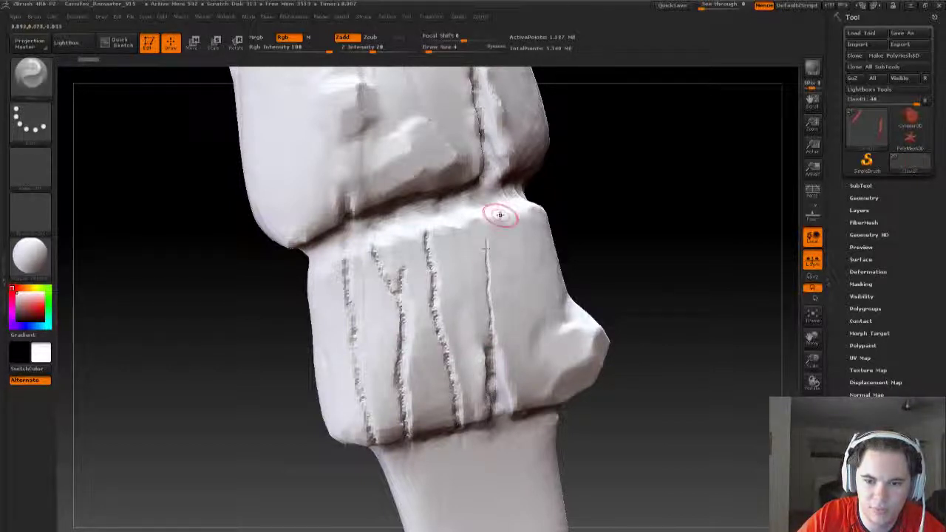
- Deepen the lower, vertical and diagonal creases on the handle band into cracks
mouse_move(634, 220)
mouse_down()
mouse_move(617, 216)
mouse_move(521, 392)
mouse_up()
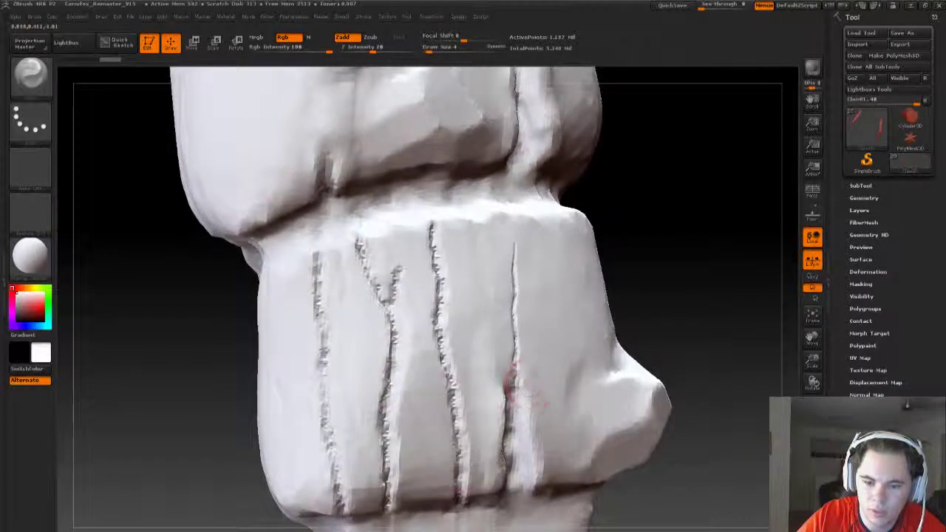
mouse_move(459, 499)
mouse_down()
mouse_move(459, 412)
mouse_move(444, 346)
mouse_up()
drag(448, 379, 436, 318)
mouse_move(435, 274)
mouse_down()
mouse_move(432, 222)
mouse_move(440, 230)
mouse_up()
mouse_move(650, 222)
mouse_down()
mouse_move(678, 230)
mouse_move(619, 243)
mouse_up()
drag(400, 318, 384, 290)
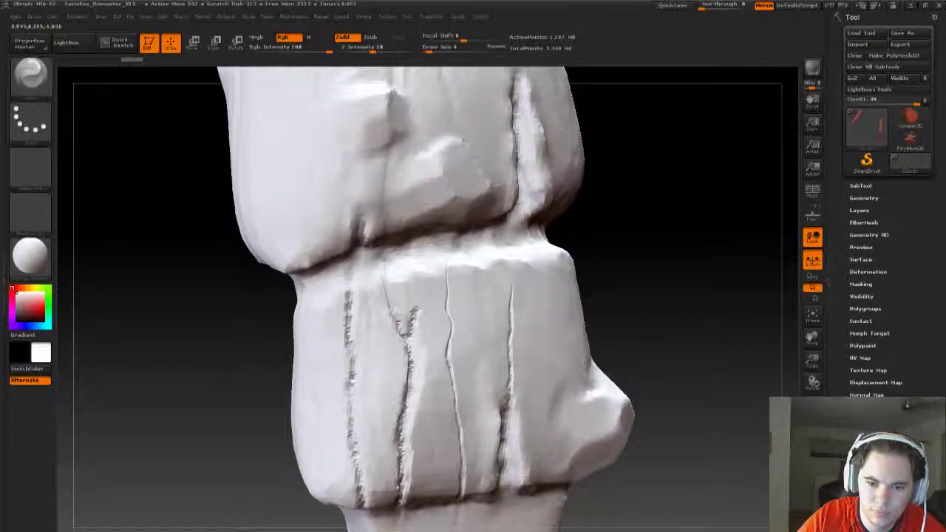
mouse_move(416, 316)
mouse_down()
mouse_move(401, 370)
mouse_move(400, 465)
mouse_move(400, 421)
mouse_up()
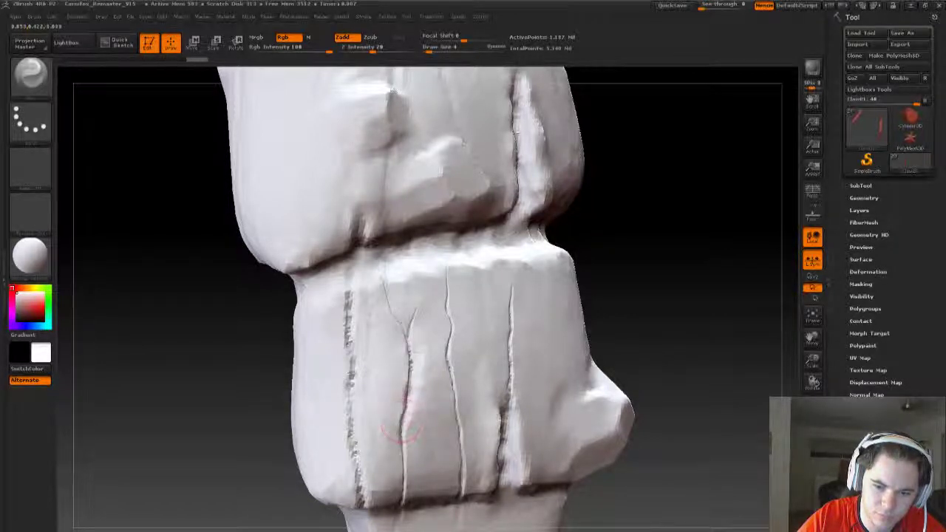
- Carve one new deep crack down the lower handle band, then view the whole handle
drag(680, 272, 433, 385)
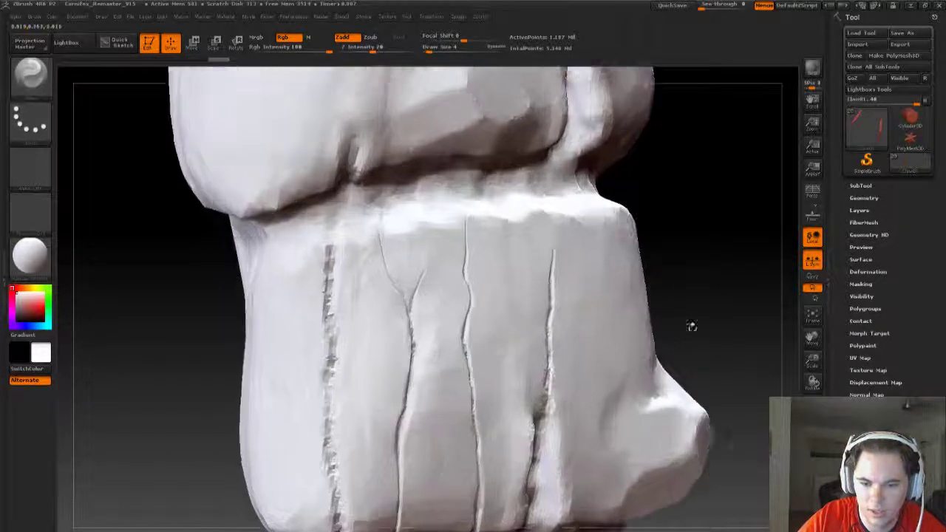
alt+drag(691, 328, 676, 279)
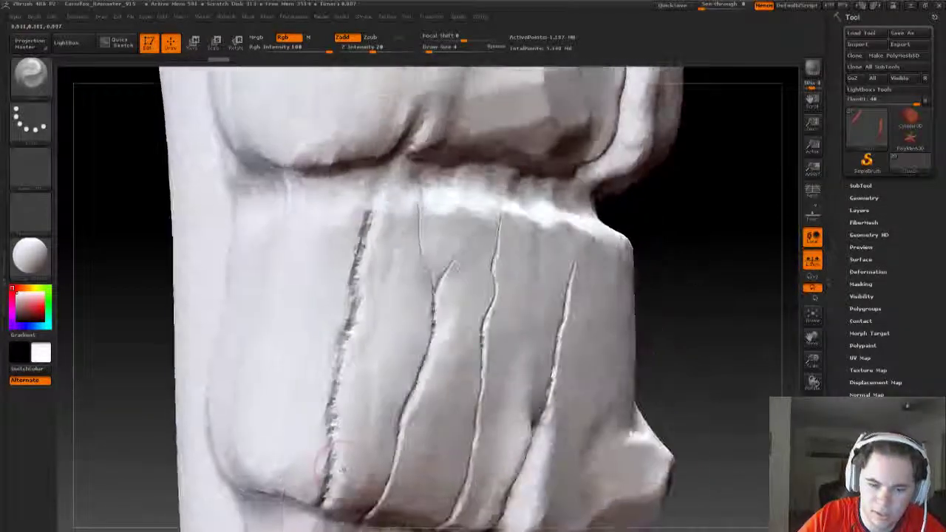
mouse_move(369, 215)
mouse_down()
mouse_move(321, 504)
mouse_move(365, 255)
mouse_move(375, 244)
mouse_up()
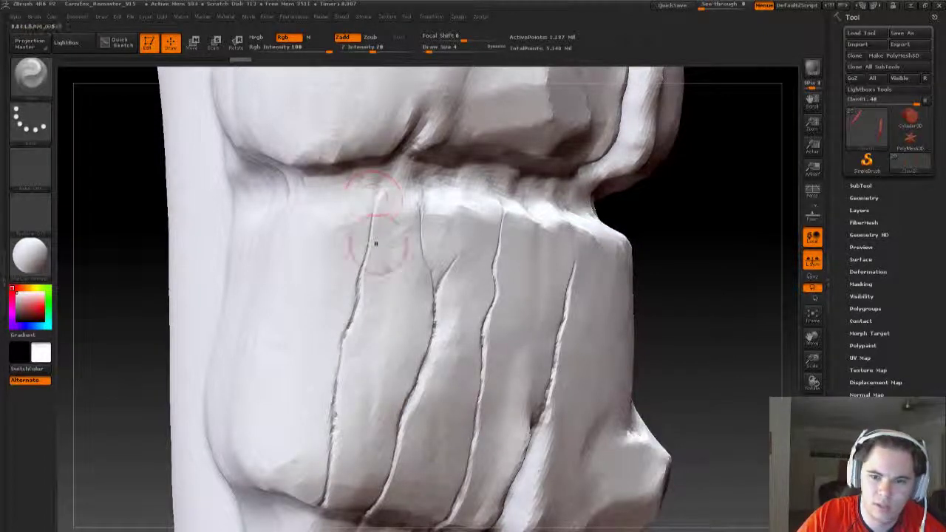
mouse_move(724, 263)
alt+mouse_down()
mouse_move(599, 298)
mouse_move(550, 225)
mouse_move(567, 361)
mouse_move(576, 359)
alt+mouse_up()
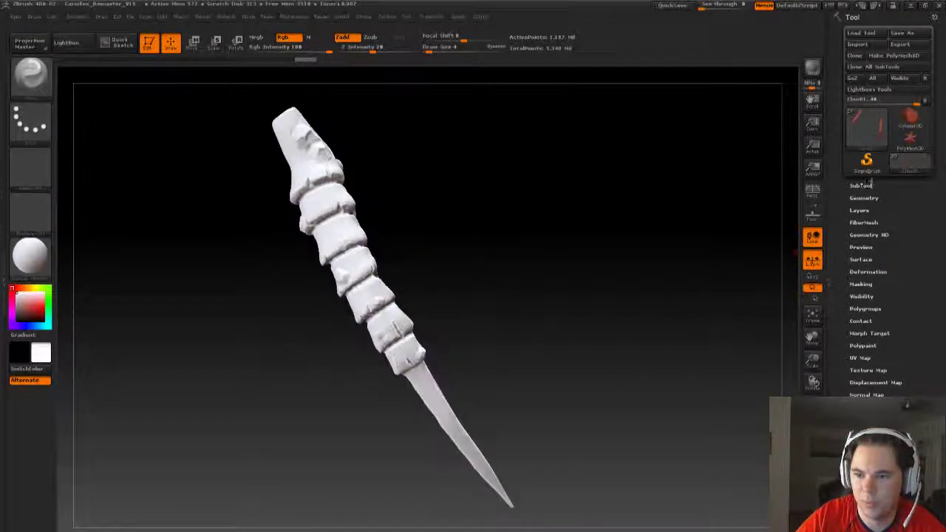
- Show all the creature's subtools and orbit to inspect the body around the handle
click(860, 186)
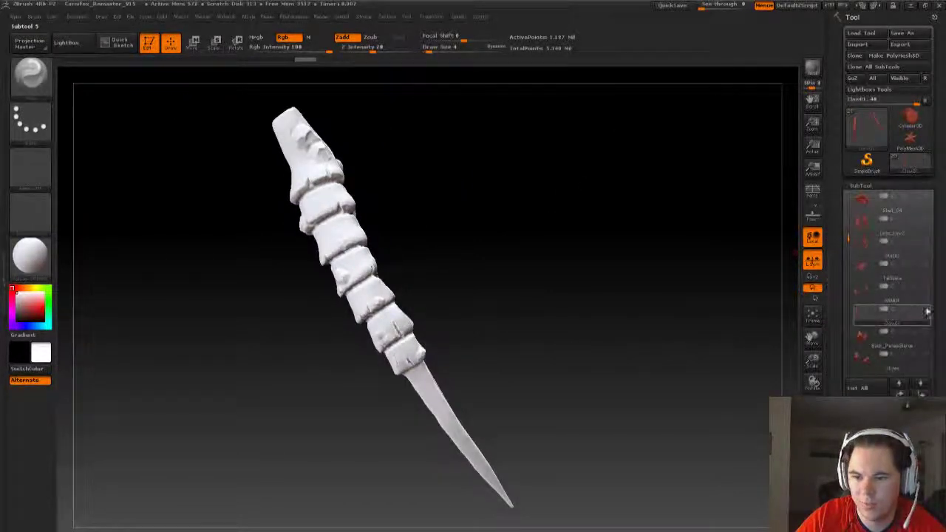
click(926, 309)
mouse_move(541, 363)
mouse_down()
mouse_move(395, 357)
mouse_move(344, 201)
mouse_move(159, 434)
mouse_move(605, 382)
mouse_move(473, 355)
mouse_move(634, 449)
mouse_up()
mouse_move(556, 353)
mouse_down()
mouse_move(554, 444)
mouse_move(624, 375)
mouse_move(552, 302)
mouse_up()
- Solo the handle again and zoom in on the cracked band
click(925, 309)
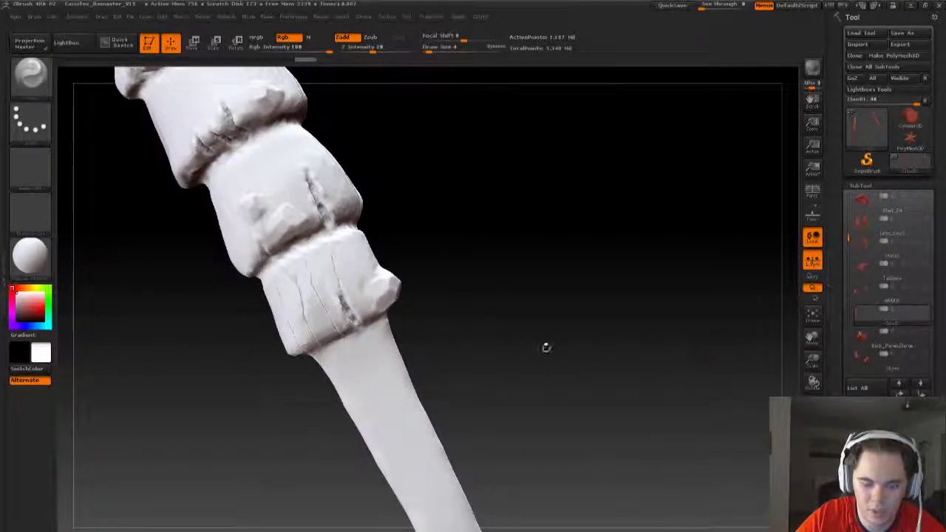
alt+drag(275, 88, 528, 317)
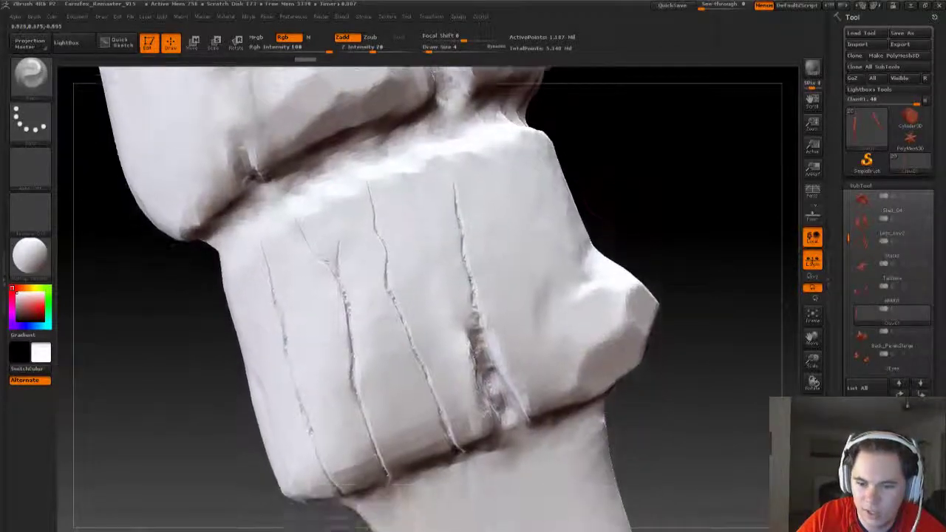
mouse_move(635, 244)
mouse_down()
mouse_move(658, 209)
mouse_move(638, 215)
mouse_up()
- Choose a different carving brush from Quick Pick with Draw Size 2
key(b)
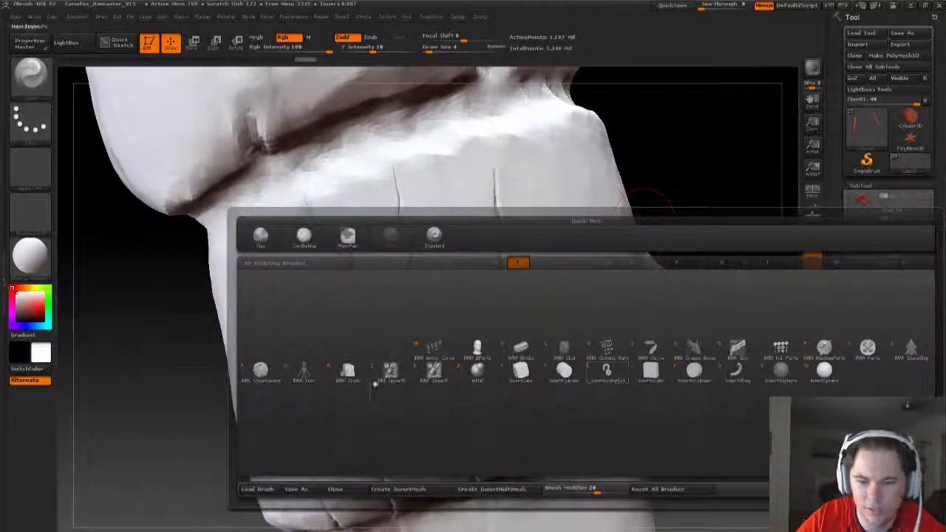
click(566, 380)
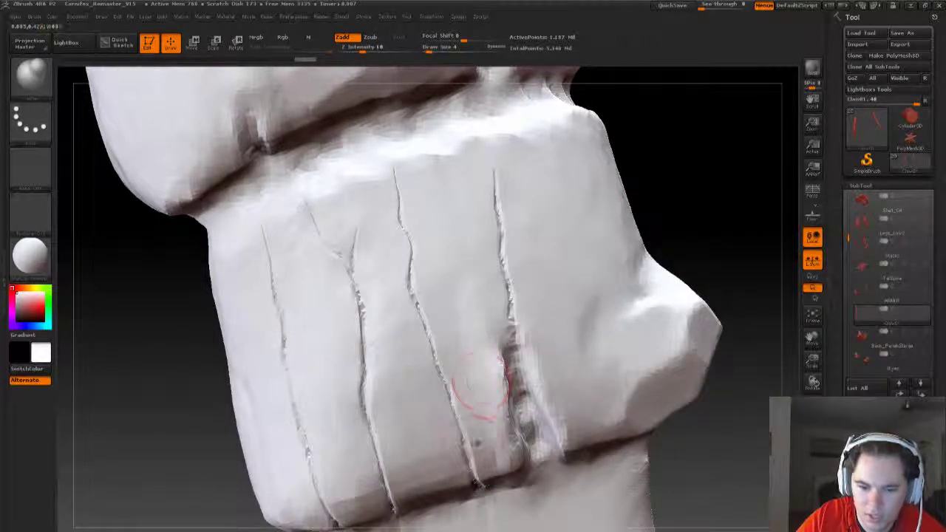
text(2)
key(Return)
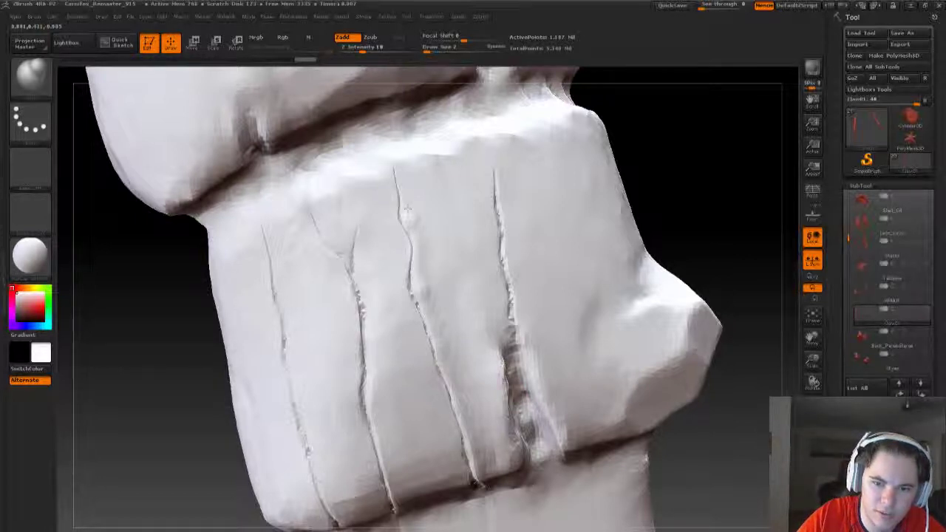
- Switch to a finer detailing brush at its smallest size, facing the band squarely
key(b)
key(s)
key(t)
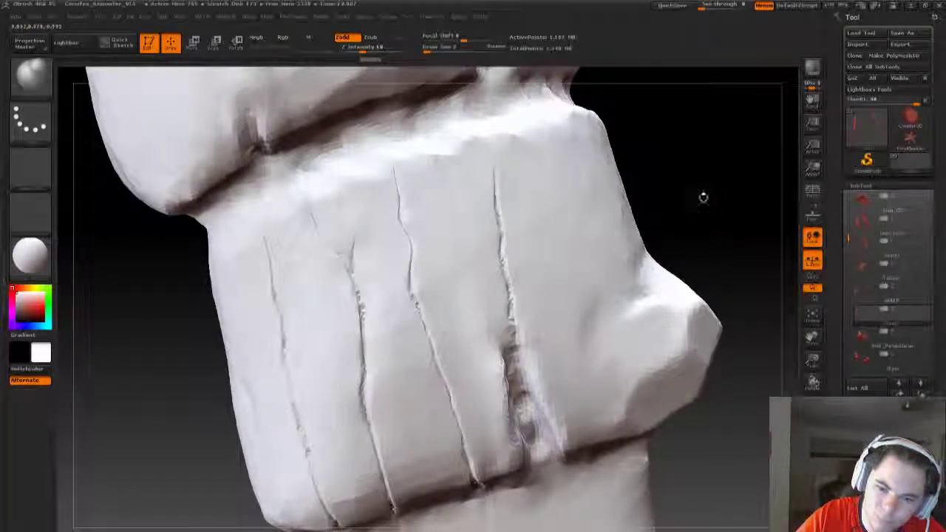
mouse_move(703, 197)
mouse_down()
mouse_move(713, 208)
mouse_move(665, 244)
mouse_move(403, 292)
mouse_up()
key(s)
click(402, 293)
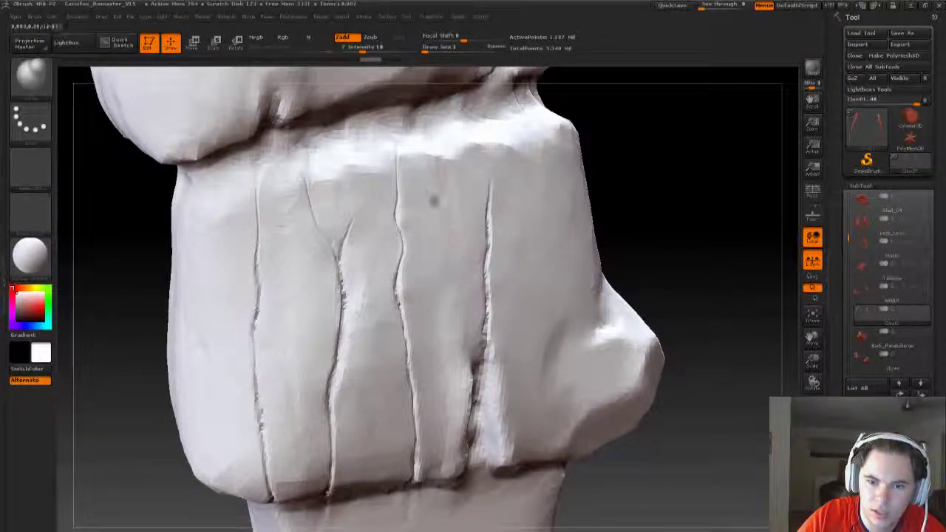
- Clear the mask and zoom in close on the crack edges
ctrl+drag(671, 184, 698, 279)
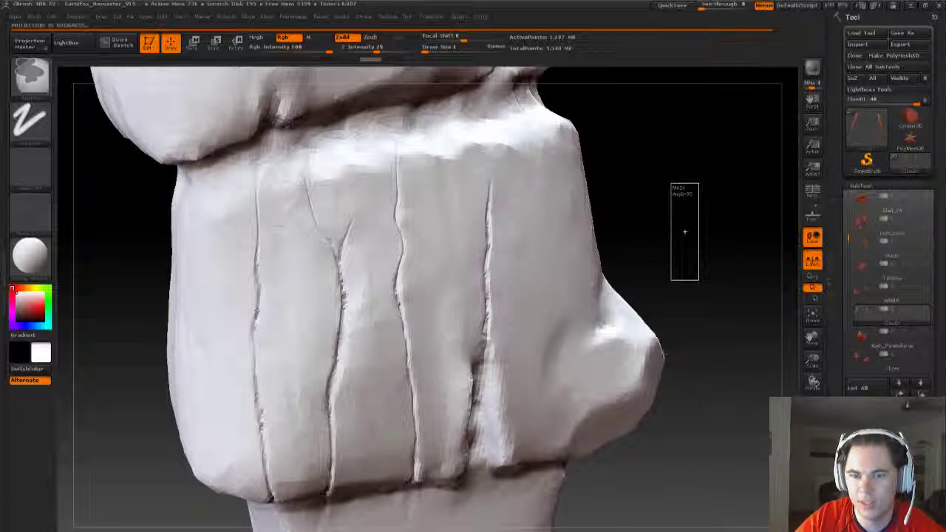
mouse_move(687, 314)
mouse_down()
mouse_move(662, 252)
mouse_move(688, 293)
mouse_up()
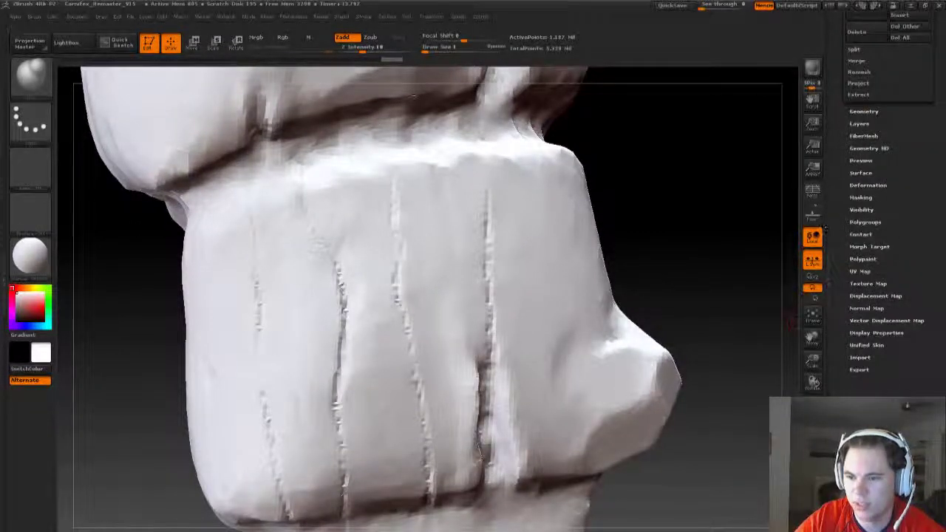
- Open the Geometry settings and orbit to inspect the cracked band
click(865, 111)
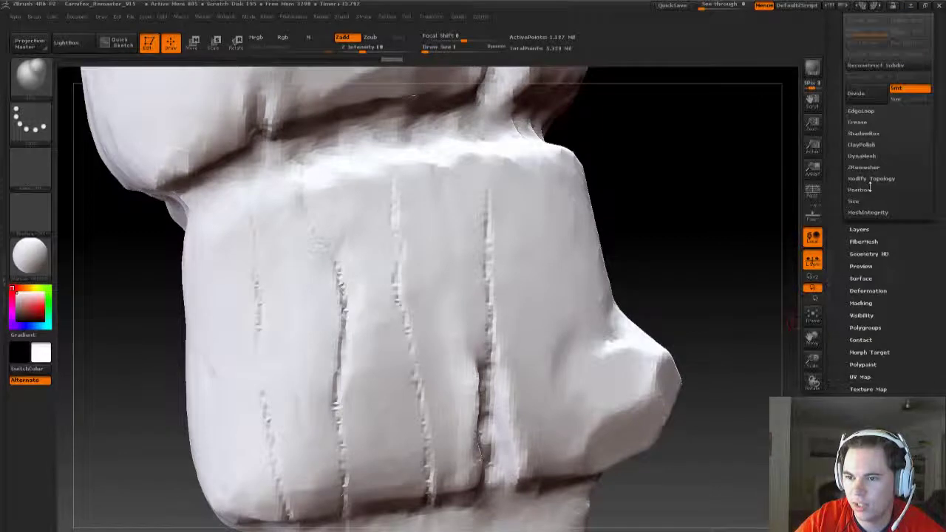
scroll(887, 222, up, 3)
scroll(887, 222, up, 2)
scroll(887, 222, up, 3)
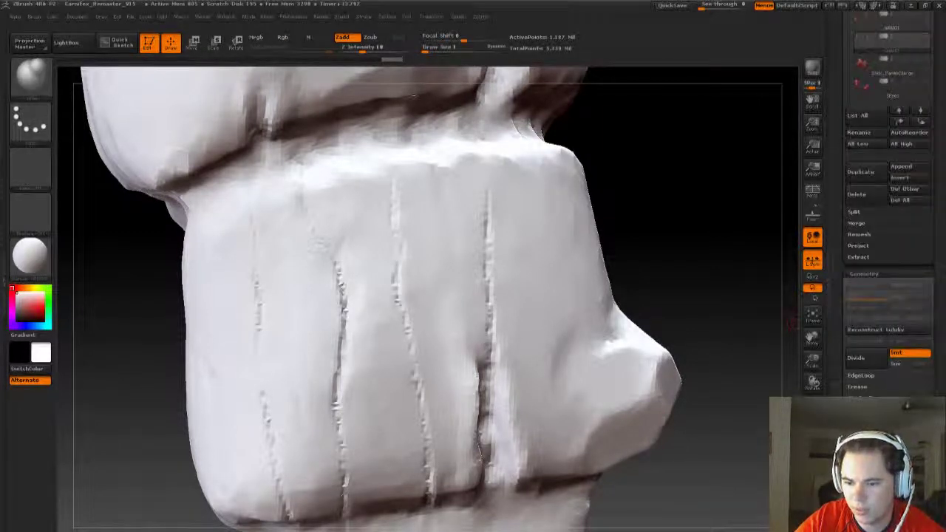
mouse_move(715, 341)
mouse_down()
mouse_move(695, 347)
mouse_move(684, 296)
mouse_up()
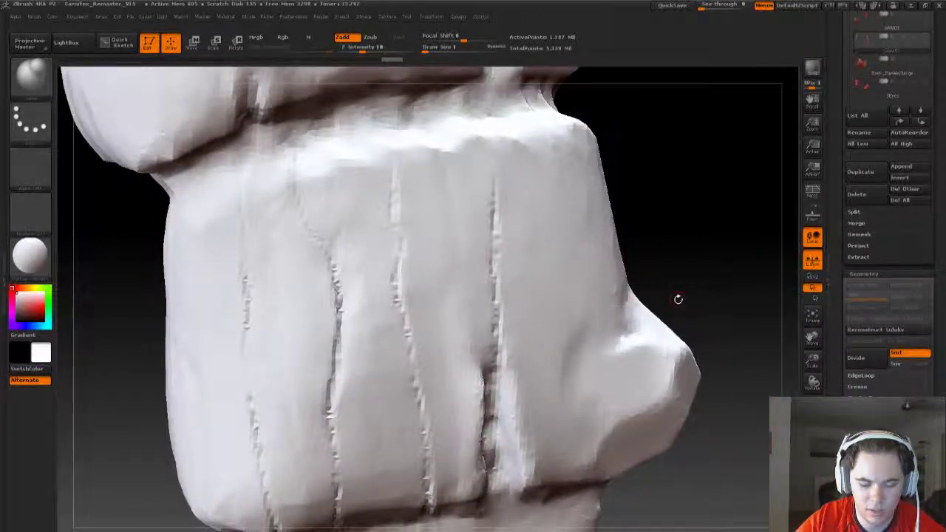
- Deepen the lower band's crack with DamStandard at Draw Size 5
key(b)
key(d)
key(s)
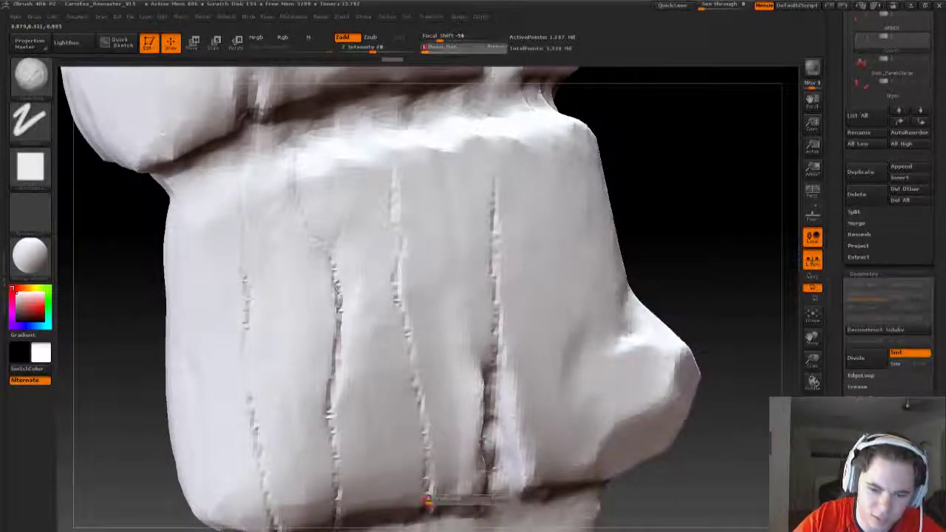
text(5)
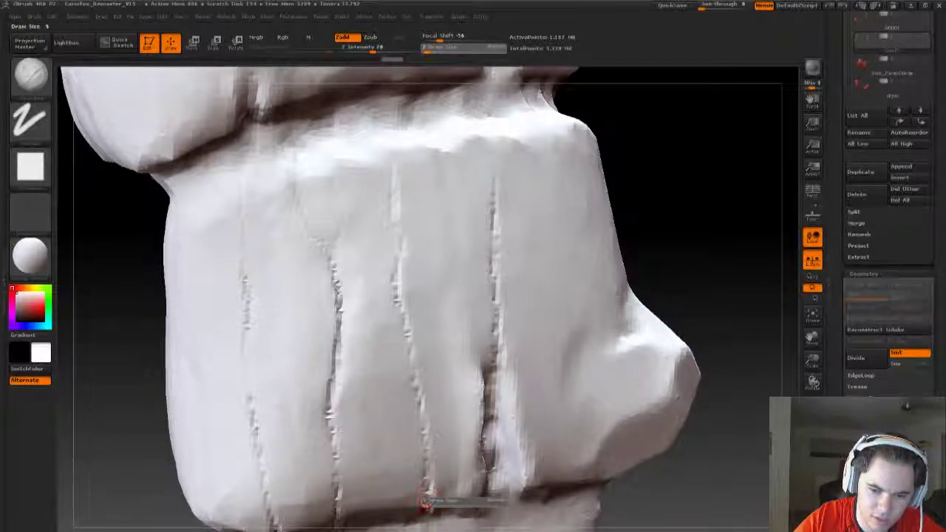
key(Return)
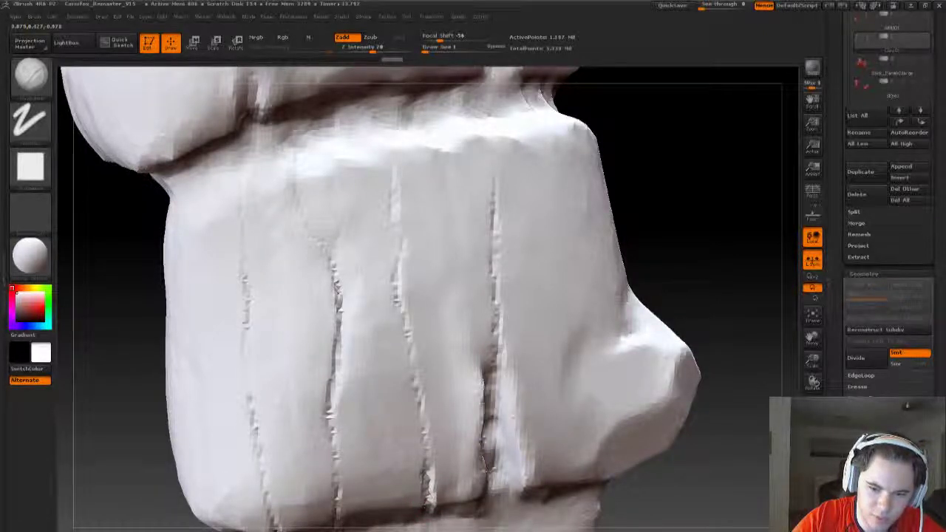
drag(427, 451, 427, 505)
drag(425, 473, 405, 309)
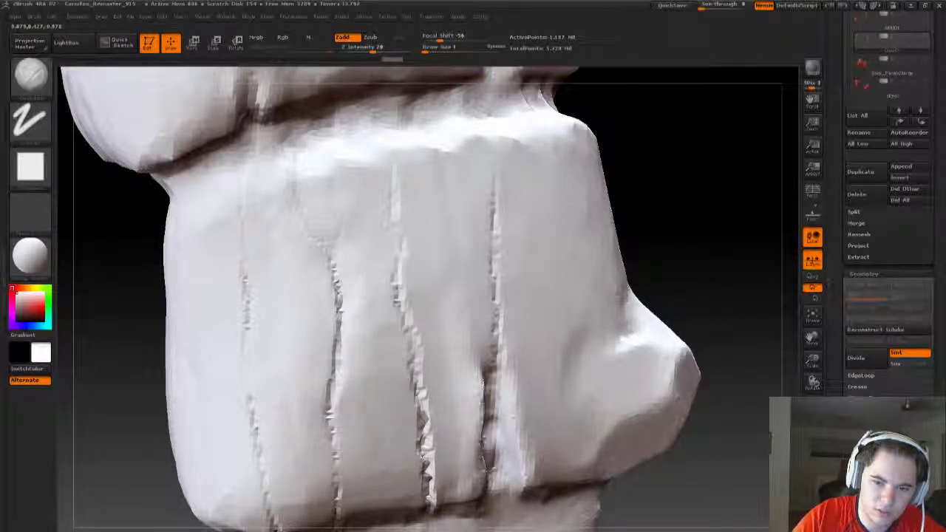
- Fill in and smooth the jagged crack with a larger brush
key(b)
key(s)
key(t)
key(s)
key(s)
drag(396, 299, 402, 303)
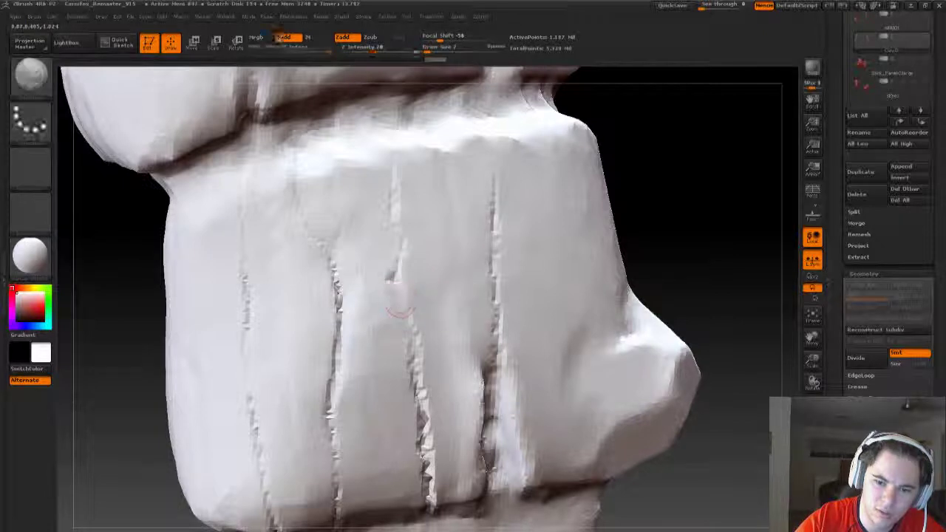
key(b)
key(d)
key(s)
shift+drag(419, 336, 428, 479)
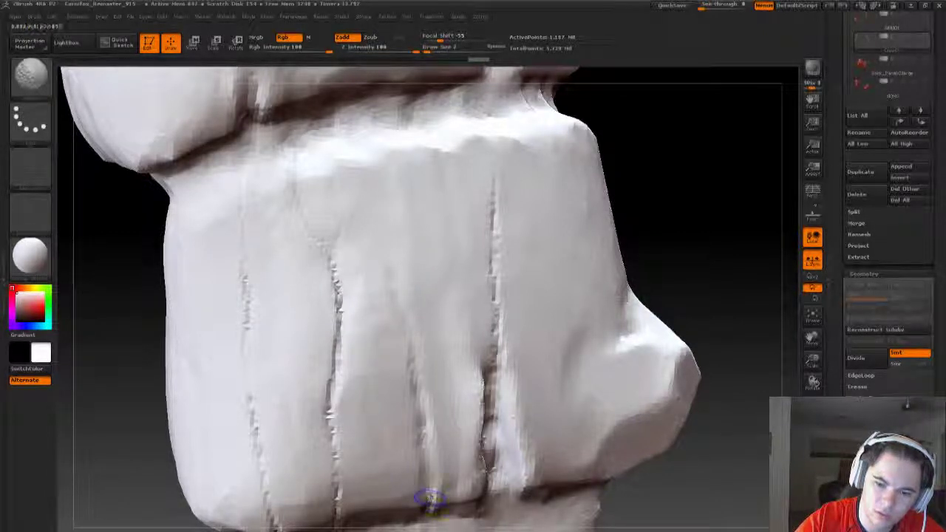
- Carve three thin cracks up the band with a very fine DamStandard brush
key(b)
key(d)
key(s)
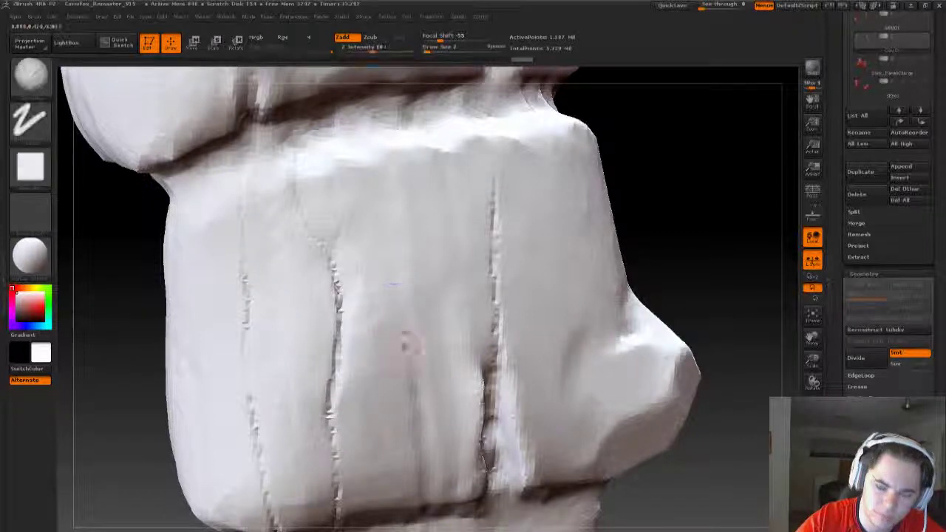
key(s)
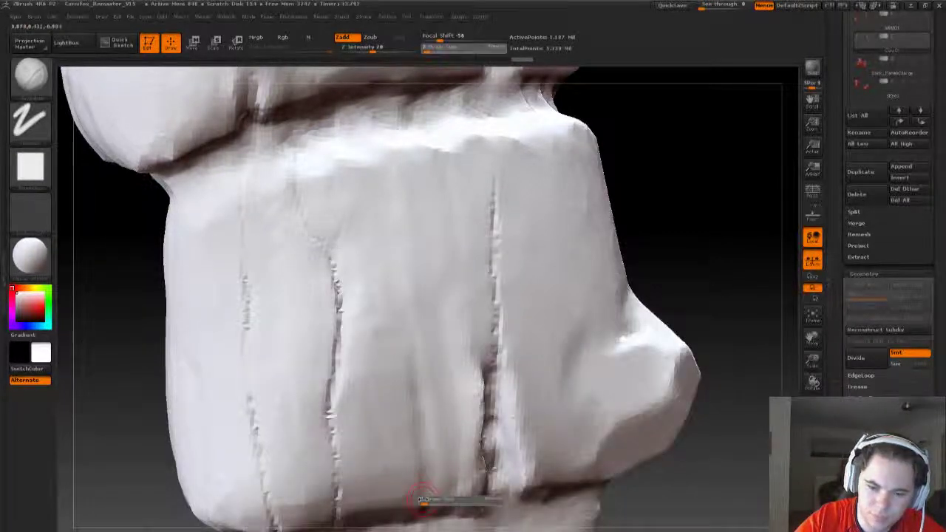
drag(421, 500, 425, 502)
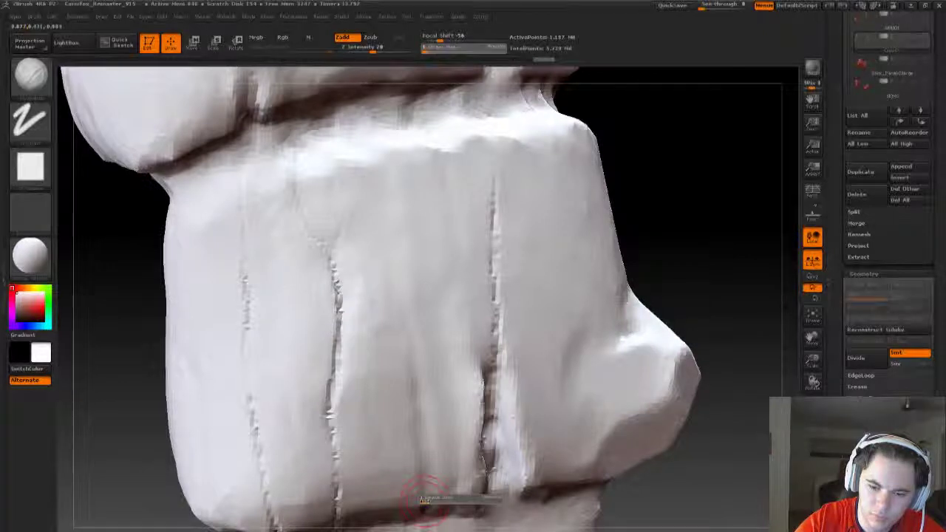
key(s)
click(420, 501)
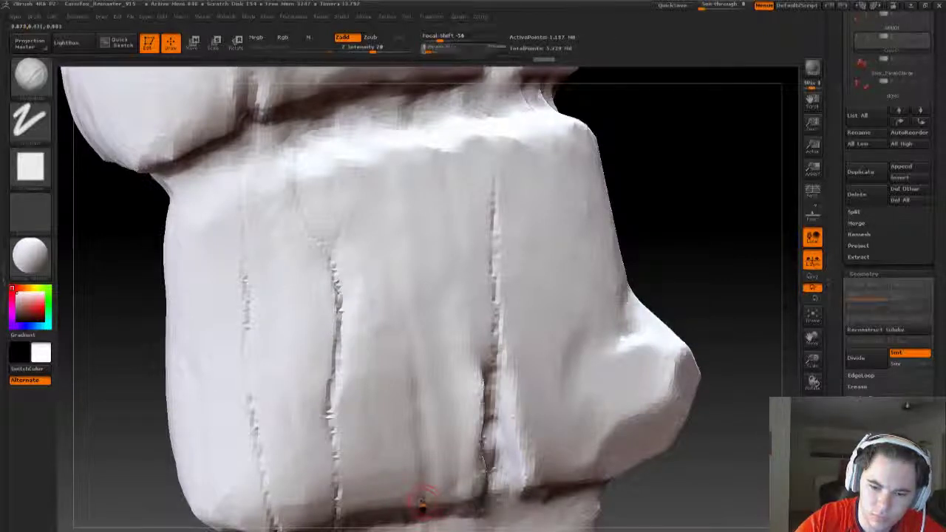
drag(427, 507, 411, 420)
drag(428, 505, 417, 440)
mouse_move(427, 507)
mouse_down()
mouse_move(404, 234)
mouse_move(419, 442)
mouse_move(432, 497)
mouse_move(413, 342)
mouse_up()
- Recarve the groove higher up, then smooth away the central groove
drag(412, 385, 407, 222)
drag(625, 157, 650, 158)
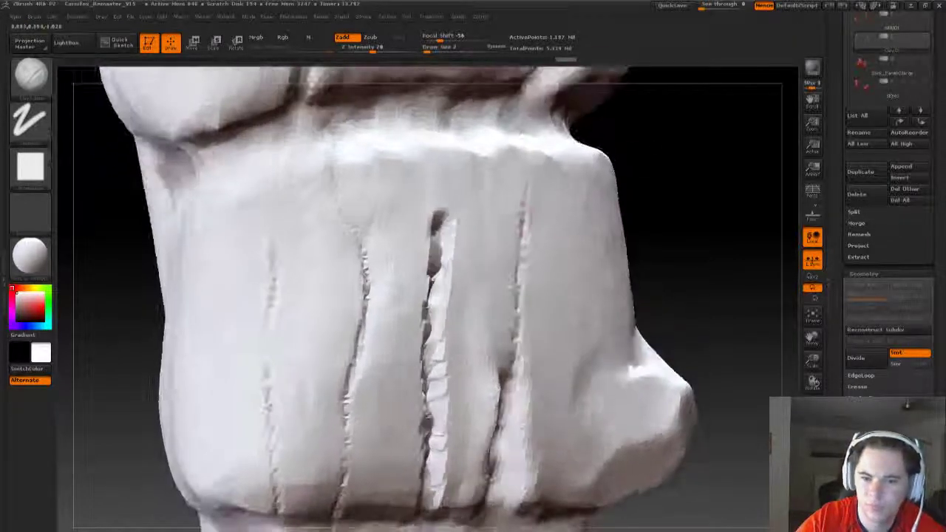
mouse_move(436, 222)
mouse_down()
mouse_move(440, 295)
mouse_move(441, 264)
mouse_up()
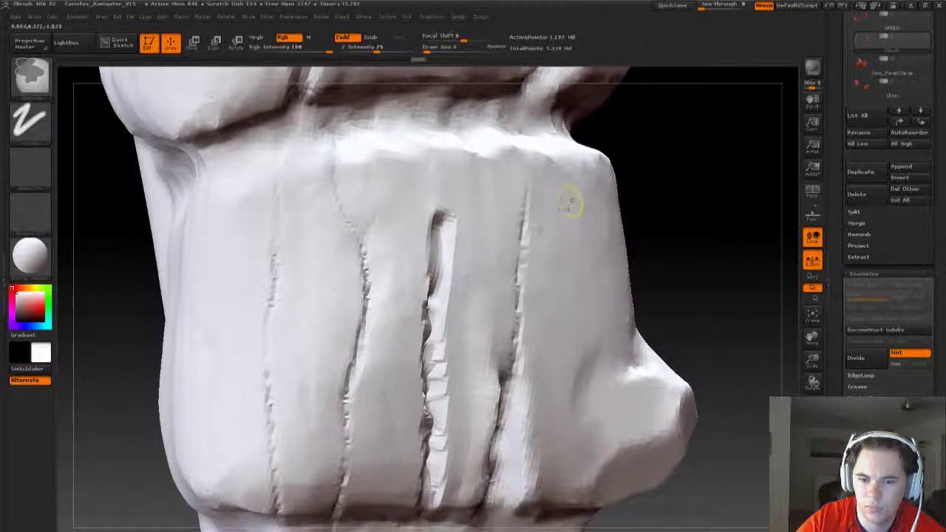
mouse_move(440, 215)
shift+mouse_down()
mouse_move(436, 510)
mouse_move(436, 340)
shift+mouse_up()
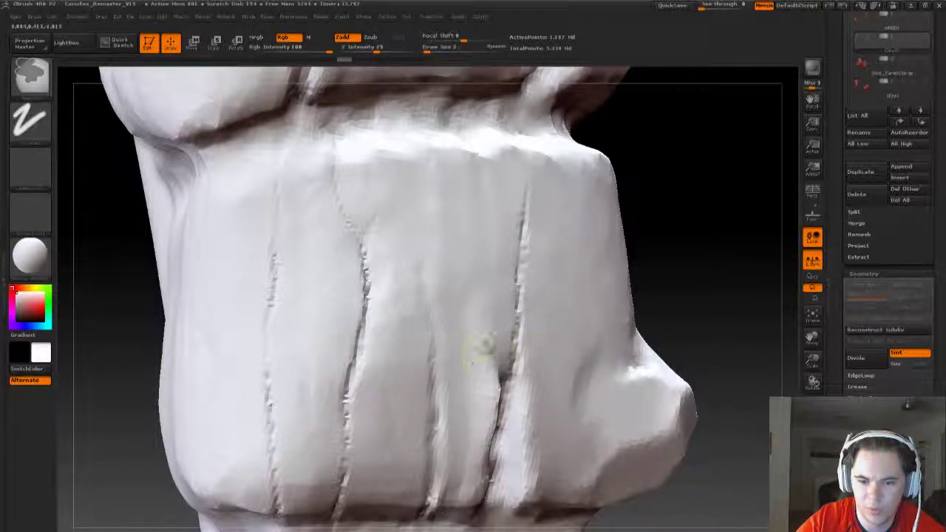
- Set a fine brush size and rotate the band to check the cracks
drag(690, 215, 622, 233)
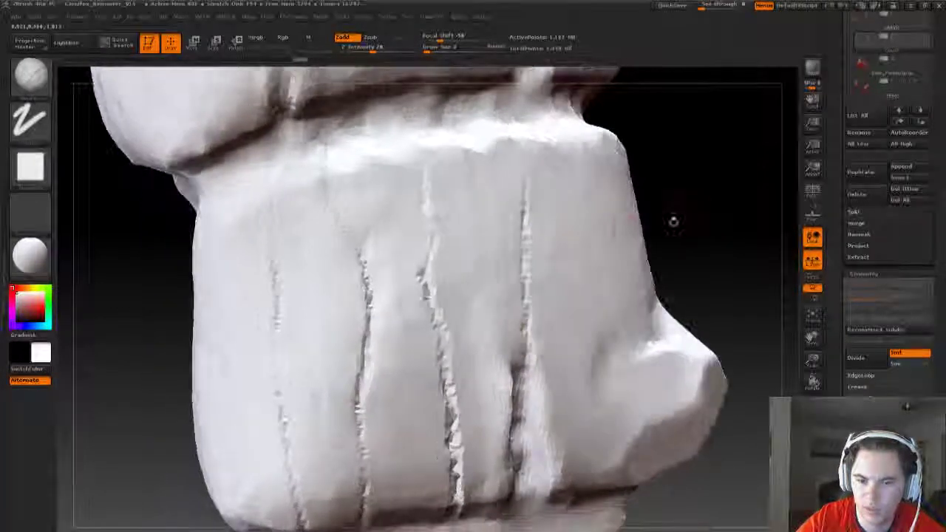
key(s)
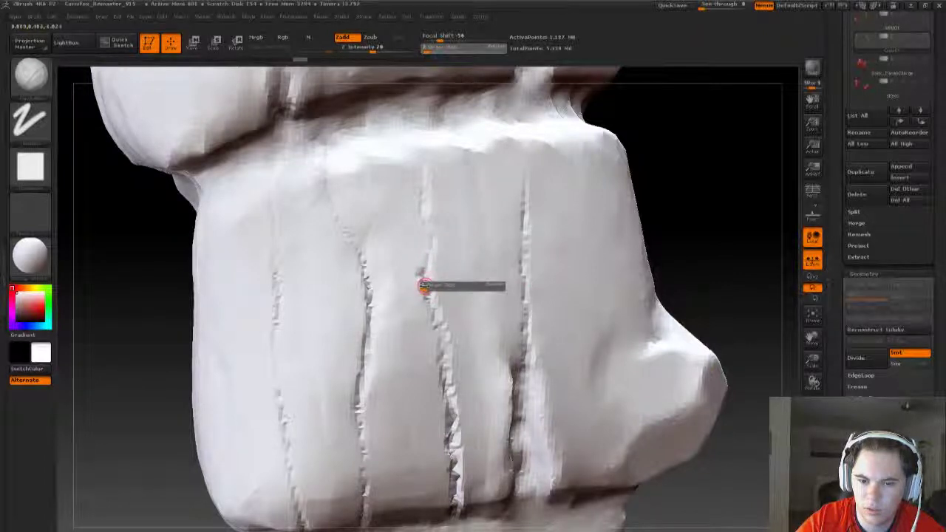
click(425, 287)
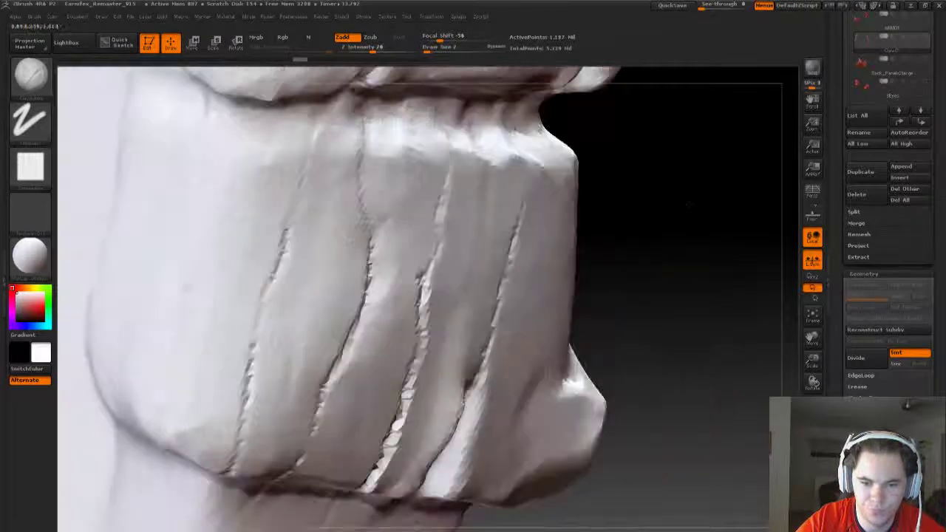
mouse_move(665, 281)
mouse_down()
mouse_move(503, 281)
mouse_move(591, 183)
mouse_move(599, 193)
mouse_up()
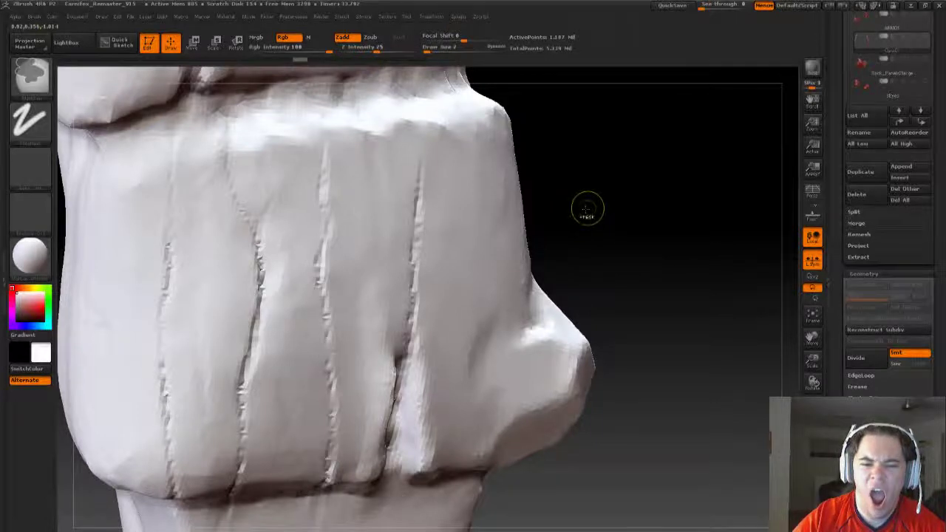
mouse_move(605, 219)
mouse_down()
mouse_move(618, 217)
mouse_move(601, 211)
mouse_move(612, 208)
mouse_up()
- Switch to a rough brush, then zoom out and stand the segmented handle upright
key(b)
key(c)
key(b)
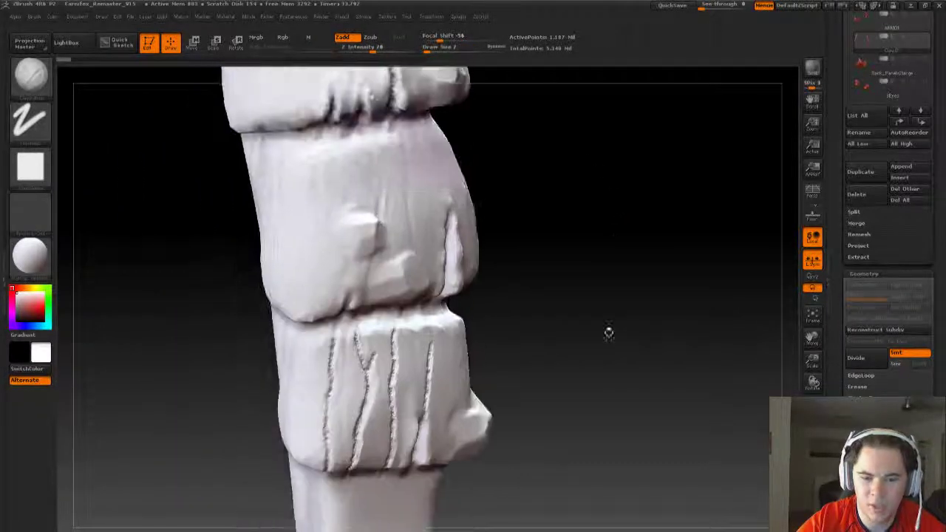
mouse_move(609, 333)
mouse_down()
mouse_move(597, 341)
mouse_move(544, 273)
mouse_move(610, 324)
mouse_move(602, 293)
mouse_move(657, 353)
mouse_move(614, 177)
mouse_move(656, 354)
mouse_up()
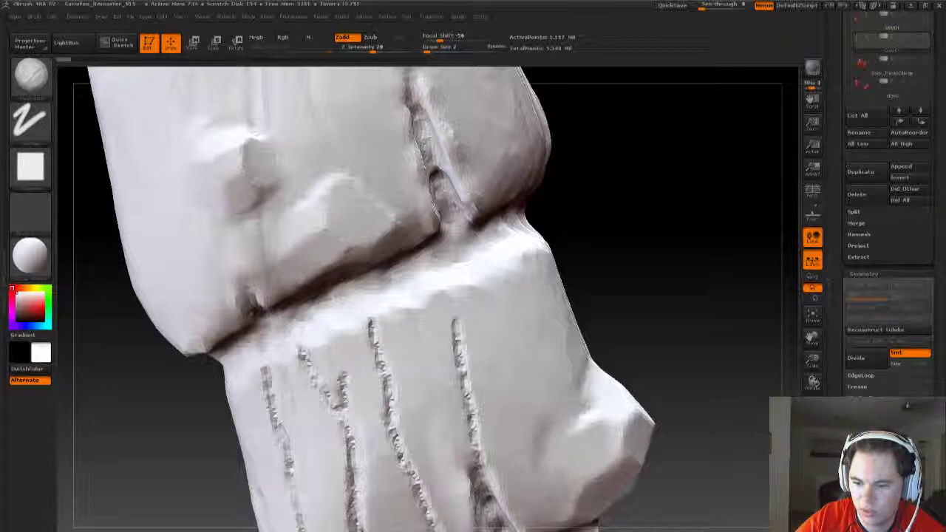
mouse_move(634, 342)
mouse_down()
mouse_move(606, 347)
mouse_move(703, 391)
mouse_move(701, 369)
mouse_move(676, 344)
mouse_move(681, 356)
mouse_move(153, 367)
mouse_up()
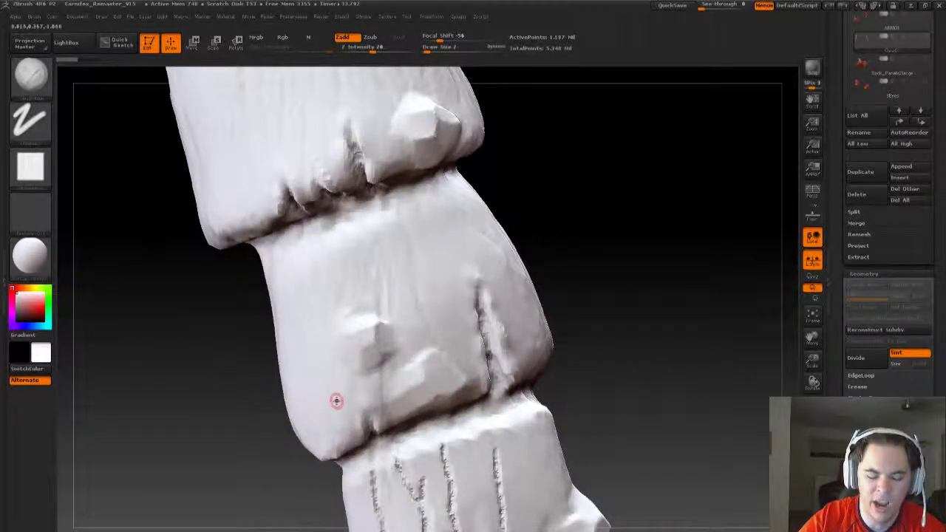
- Set up the sPolish brush with a drag stroke and a scratch alpha
key(b)
key(s)
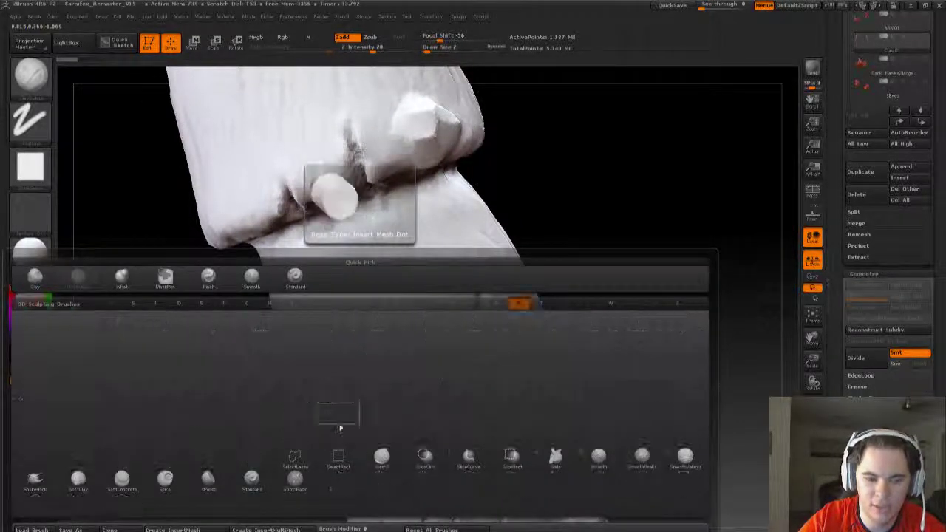
click(229, 494)
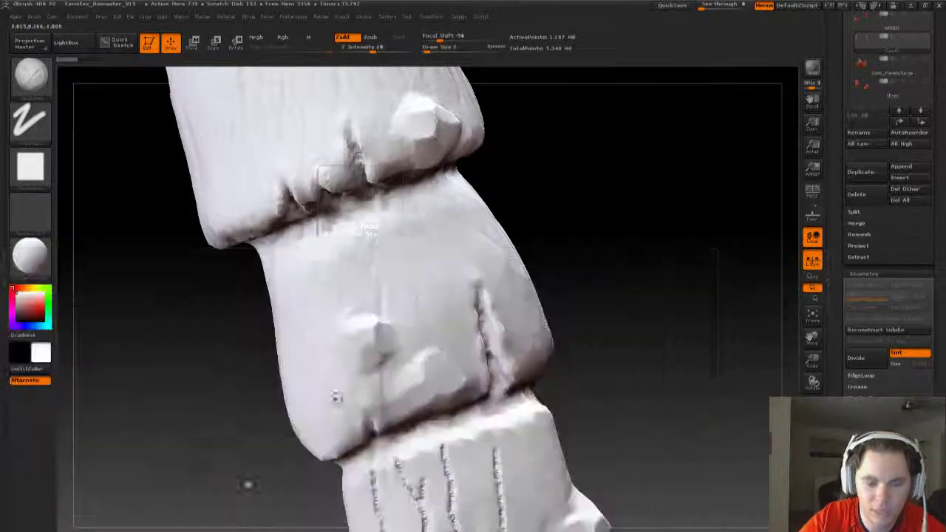
click(28, 131)
click(126, 131)
click(29, 167)
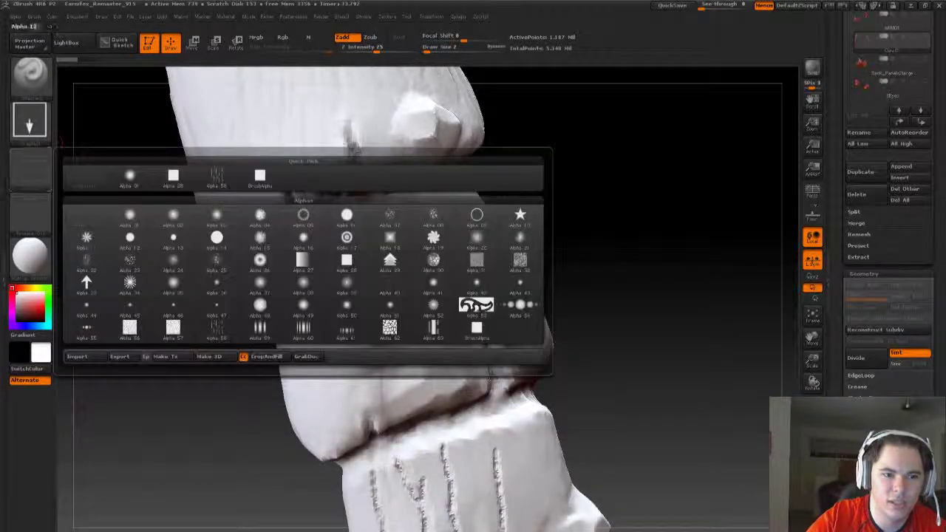
click(215, 180)
key(s)
- Carve vertical scratches into the middle band and smooth the rough ones
drag(576, 256, 610, 269)
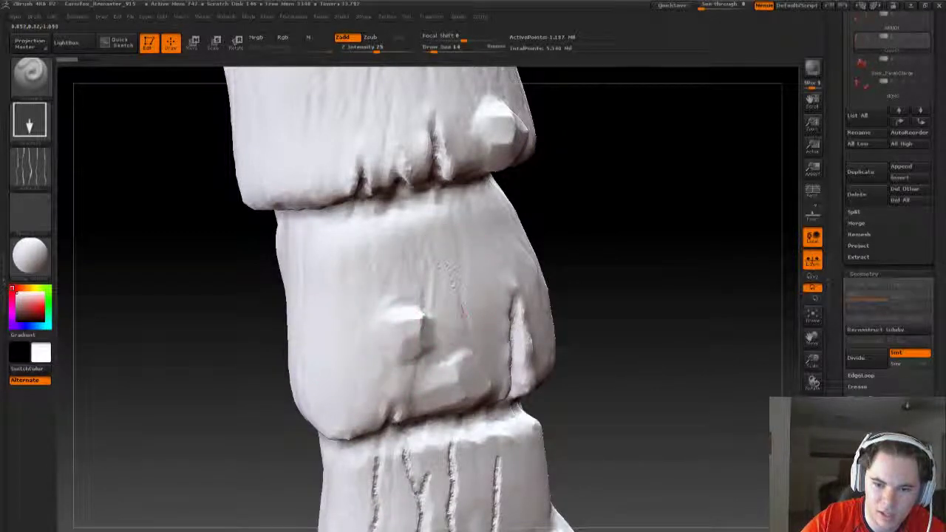
drag(447, 244, 460, 318)
drag(454, 215, 480, 329)
drag(406, 222, 427, 306)
mouse_move(466, 258)
mouse_down()
mouse_move(491, 348)
mouse_move(414, 222)
mouse_up()
shift+drag(458, 370, 436, 215)
mouse_move(495, 303)
shift+mouse_down()
mouse_move(407, 236)
mouse_move(427, 324)
shift+mouse_up()
- Rework the middle band's scratches into long vertical grooves, smoothing stray ones
drag(452, 213, 435, 328)
mouse_move(473, 189)
mouse_down()
mouse_move(433, 347)
mouse_move(462, 377)
mouse_up()
mouse_move(443, 177)
mouse_down()
mouse_move(480, 400)
mouse_move(444, 399)
mouse_up()
drag(407, 181, 414, 399)
drag(510, 211, 503, 399)
drag(485, 184, 502, 396)
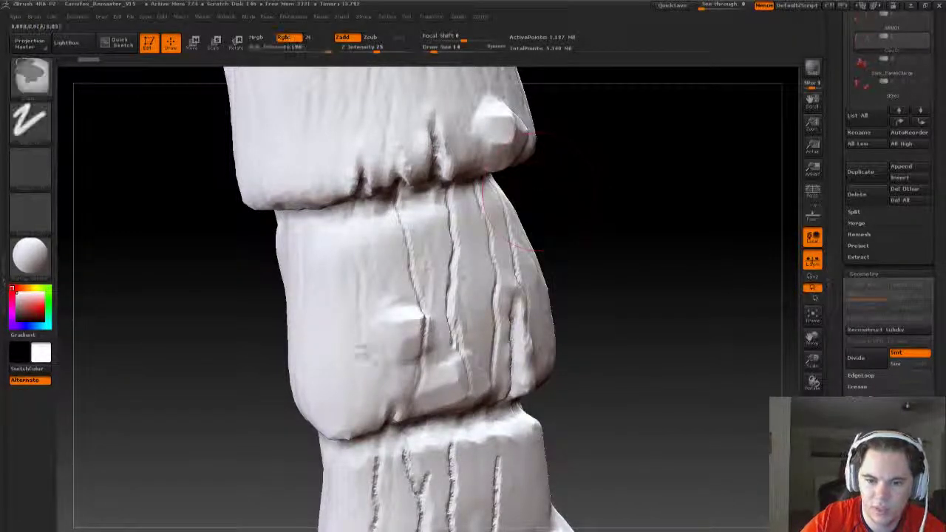
shift+drag(454, 185, 481, 395)
mouse_move(370, 251)
shift+mouse_down()
mouse_move(366, 417)
mouse_move(366, 370)
shift+mouse_up()
- Add more long scratches down the middle band and soften them near its lower edge
drag(415, 233, 414, 310)
drag(373, 238, 378, 414)
drag(321, 277, 325, 388)
shift+drag(360, 233, 373, 425)
shift+drag(322, 277, 325, 414)
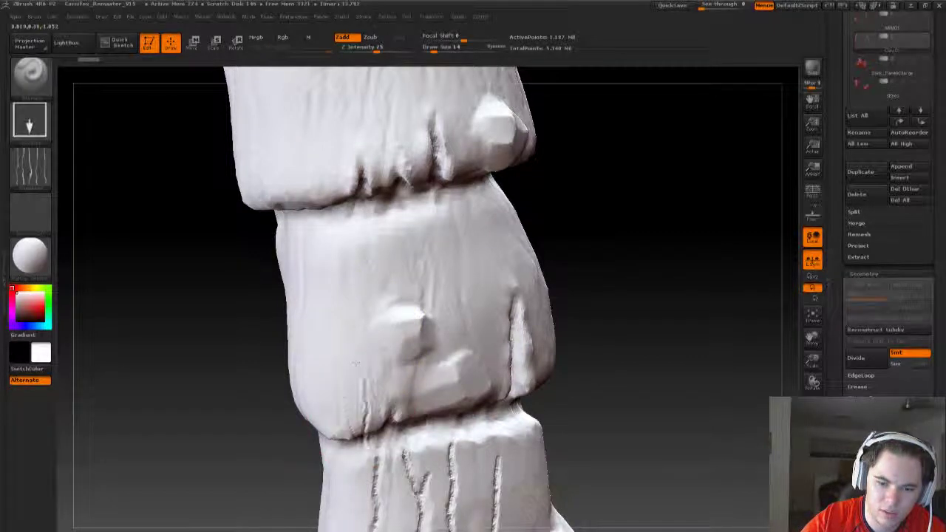
shift+drag(366, 354, 370, 450)
- Carve scratches below the embedded rock chunk running down into the lower band
drag(429, 355, 411, 518)
drag(414, 318, 422, 436)
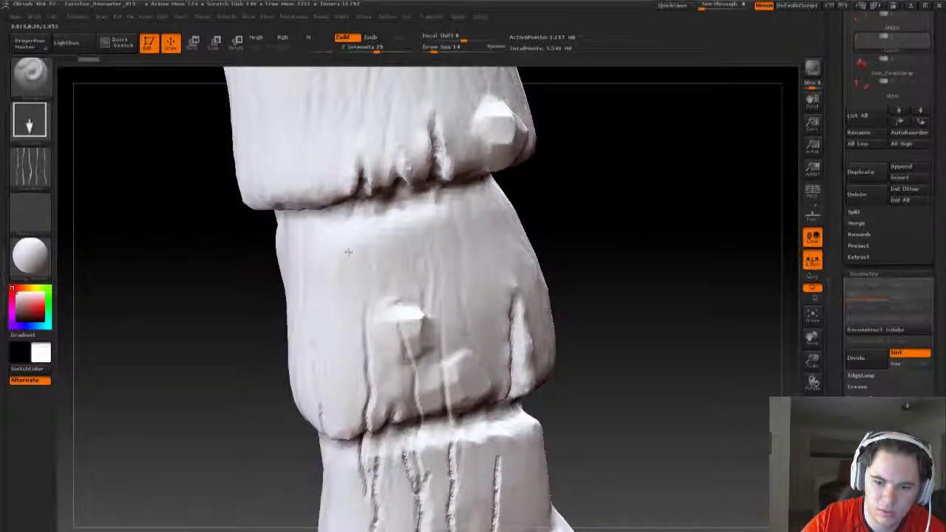
drag(436, 315, 440, 428)
drag(402, 333, 398, 517)
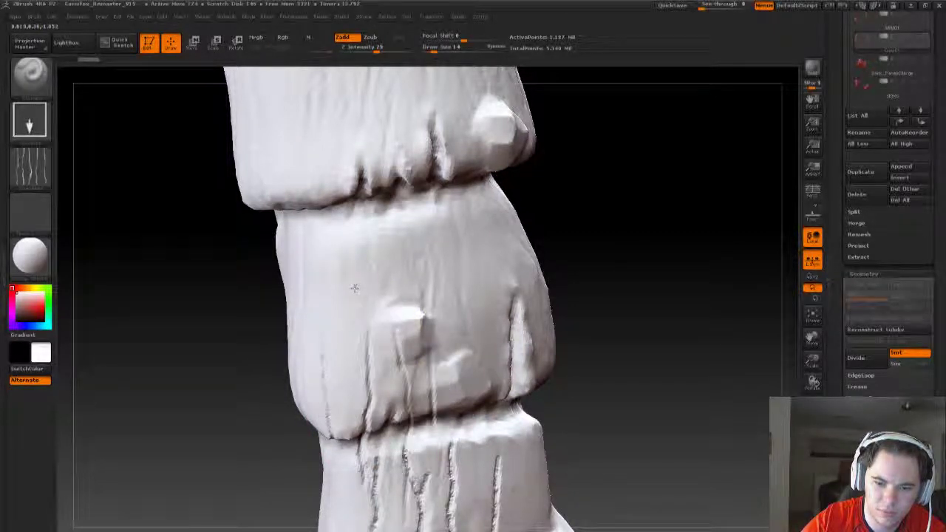
- Rotate the handle and shrink the brush to a tiny size
drag(575, 274, 480, 281)
key(s)
click(295, 345)
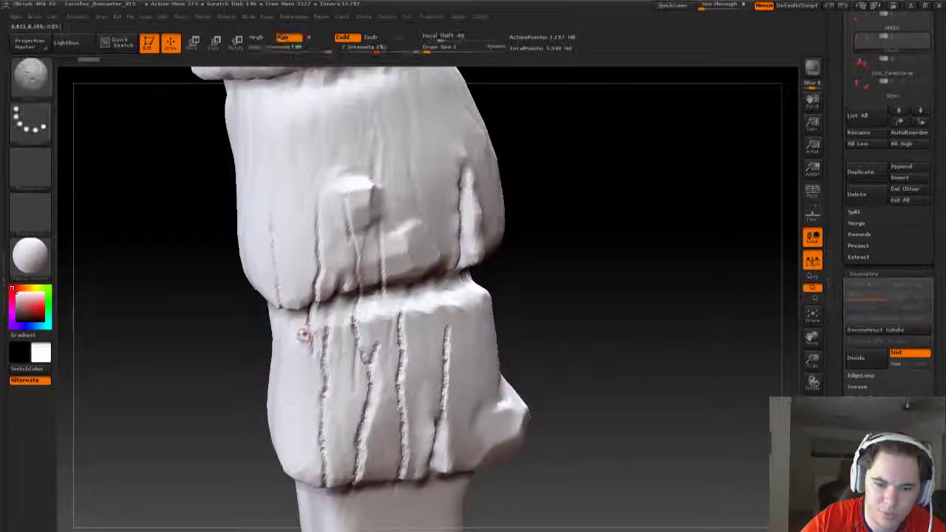
key(1)
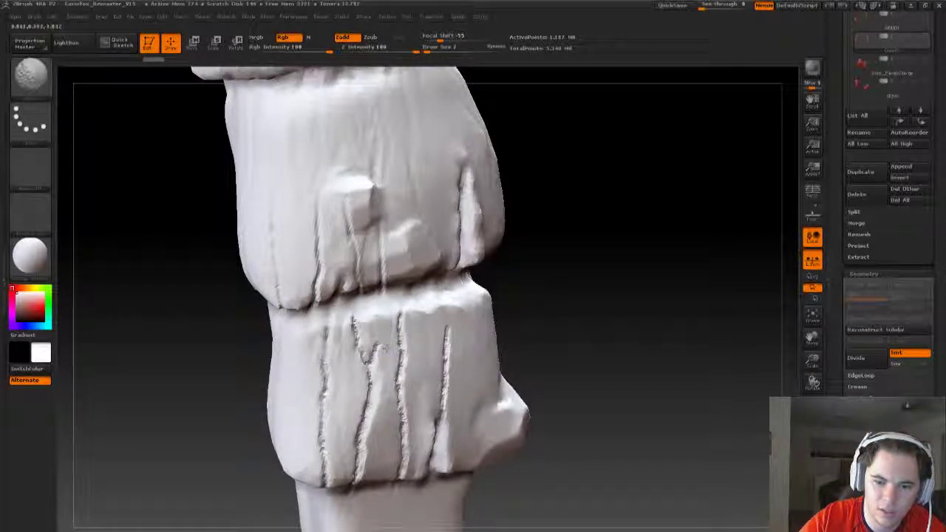
- Orbit around to view the upper band at an angle
drag(515, 316, 658, 344)
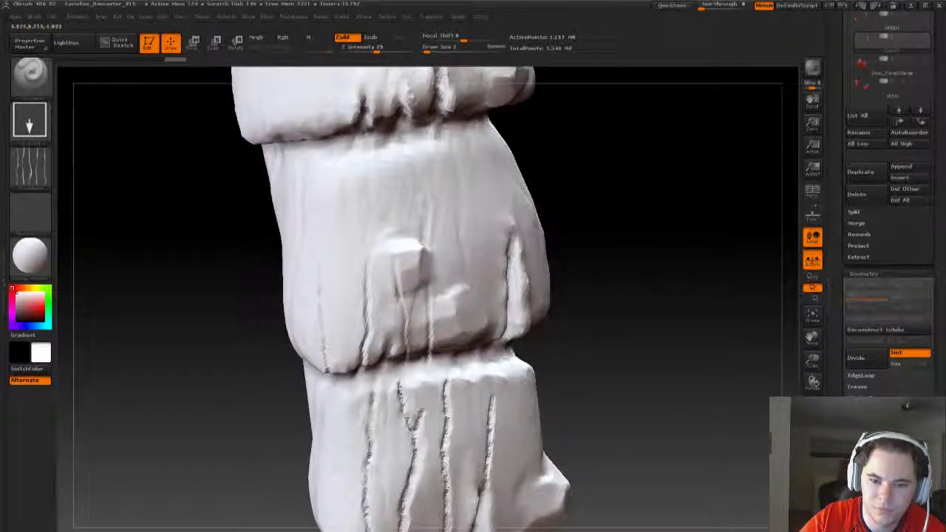
key(ctrl+shift)
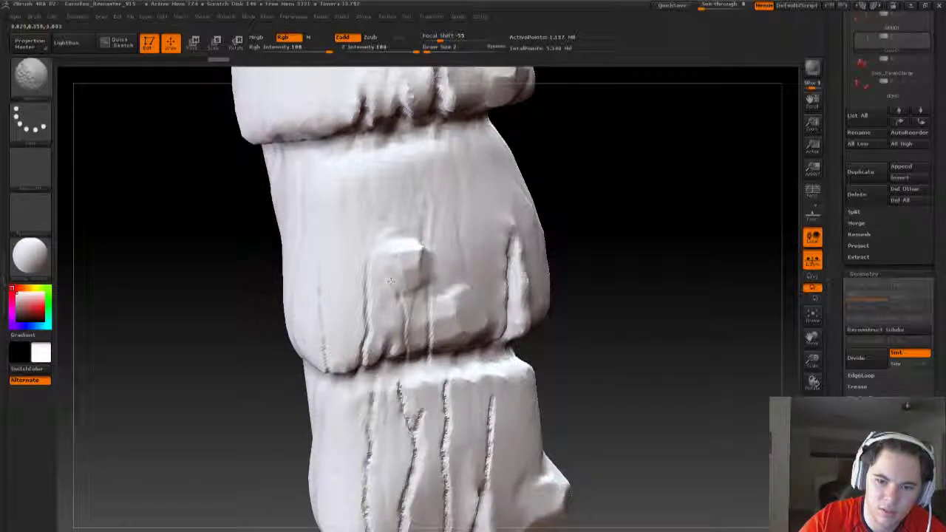
mouse_move(598, 269)
mouse_down()
mouse_move(612, 281)
mouse_move(551, 287)
mouse_up()
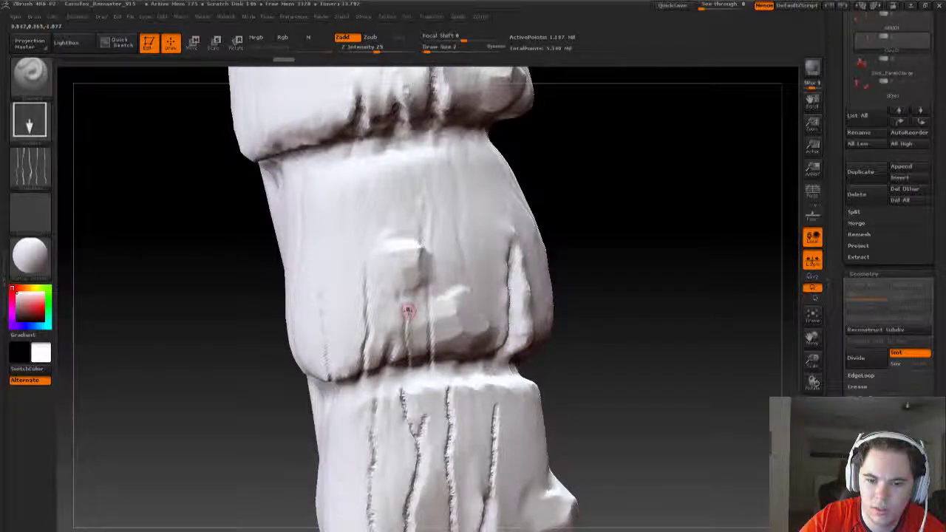
key(ctrl+shift)
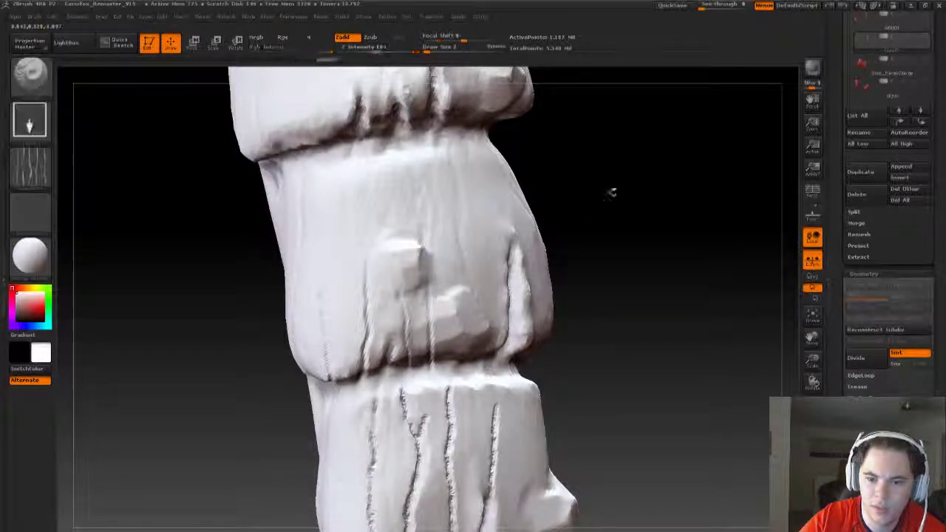
mouse_move(629, 194)
mouse_down()
mouse_move(589, 243)
mouse_move(609, 272)
mouse_up()
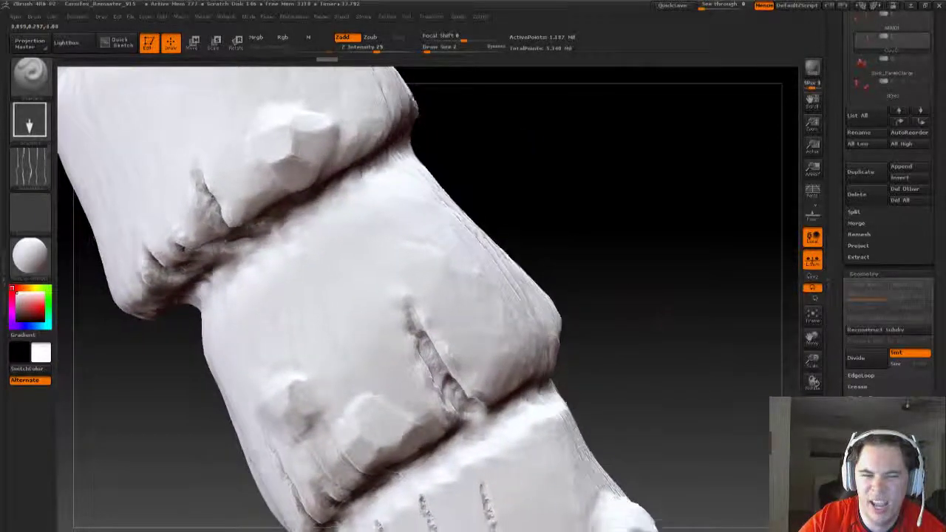
drag(584, 347, 586, 330)
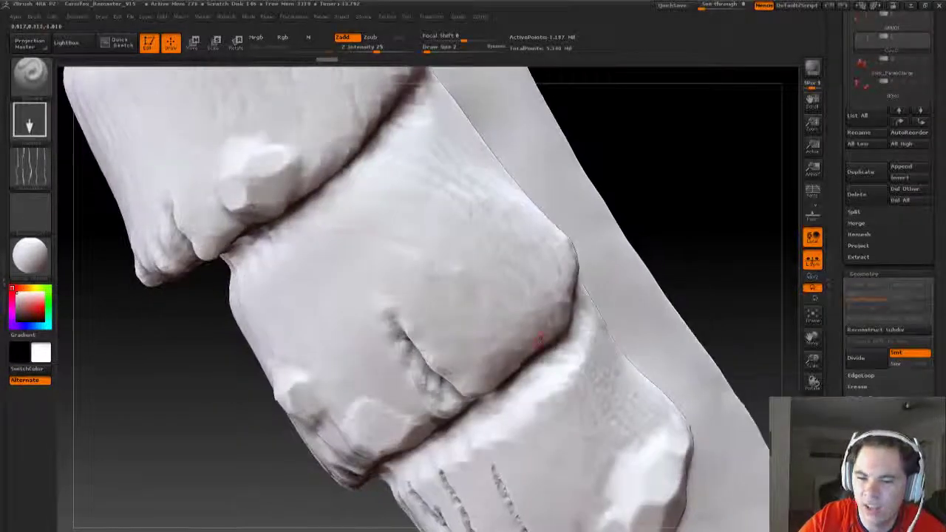
- Carve diagonal scratches into the upper band with a larger brush, undoing the last one
key(s)
drag(486, 318, 503, 318)
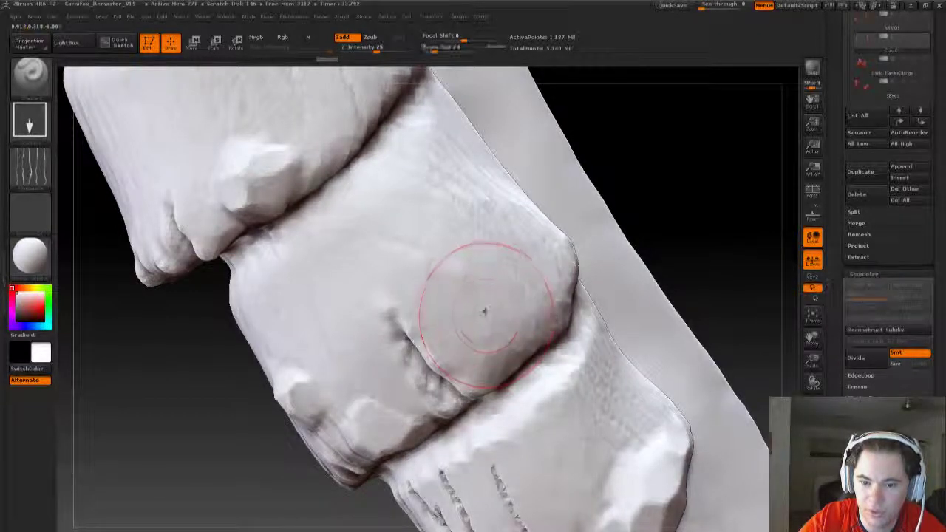
mouse_move(425, 251)
mouse_down()
mouse_move(481, 292)
mouse_move(491, 280)
mouse_move(499, 288)
mouse_up()
drag(450, 201, 538, 312)
key(ctrl+z)
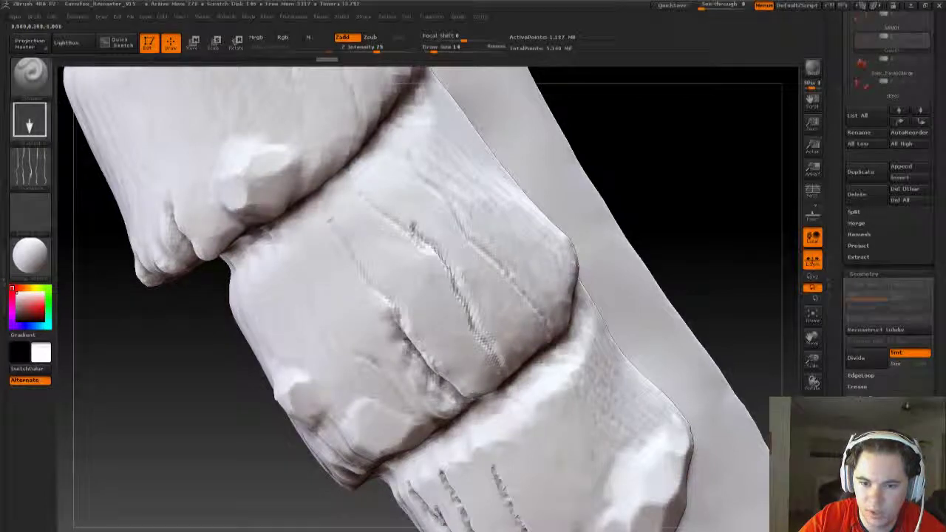
- Shrink the brush and switch to a stamp-style alpha brush
key(s)
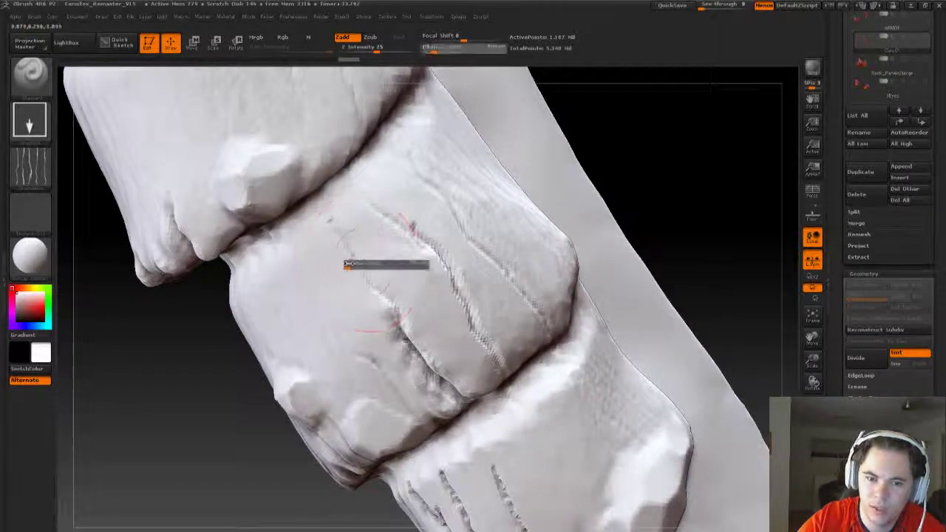
drag(363, 262, 347, 263)
key(b)
key(s)
key(t)
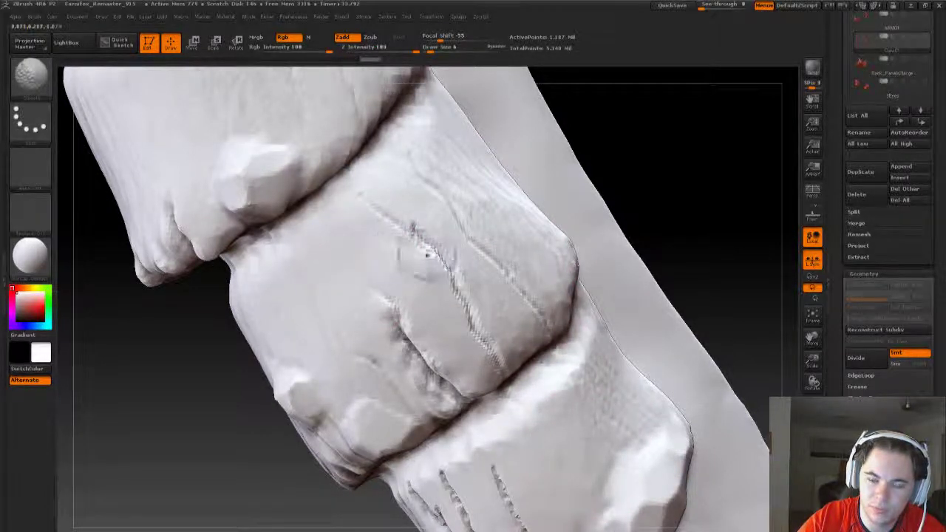
key(b)
key(s)
key(t)
- Move in closer on the upper band and smooth the scratches to soften them
mouse_move(609, 174)
mouse_down()
mouse_move(606, 195)
mouse_move(410, 235)
mouse_up()
key(shift)
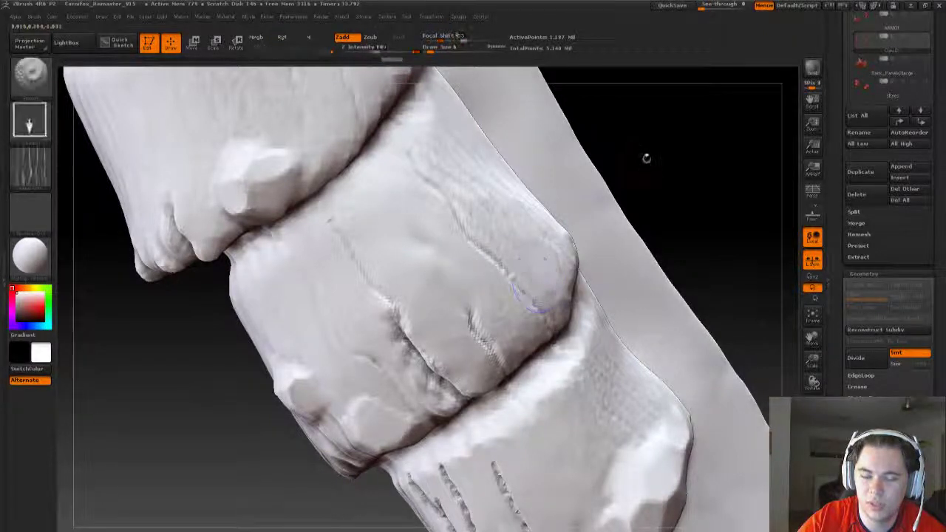
mouse_move(648, 155)
mouse_down()
mouse_move(467, 218)
mouse_move(510, 294)
mouse_up()
mouse_move(481, 264)
shift+mouse_down()
mouse_move(494, 275)
mouse_move(456, 235)
shift+mouse_up()
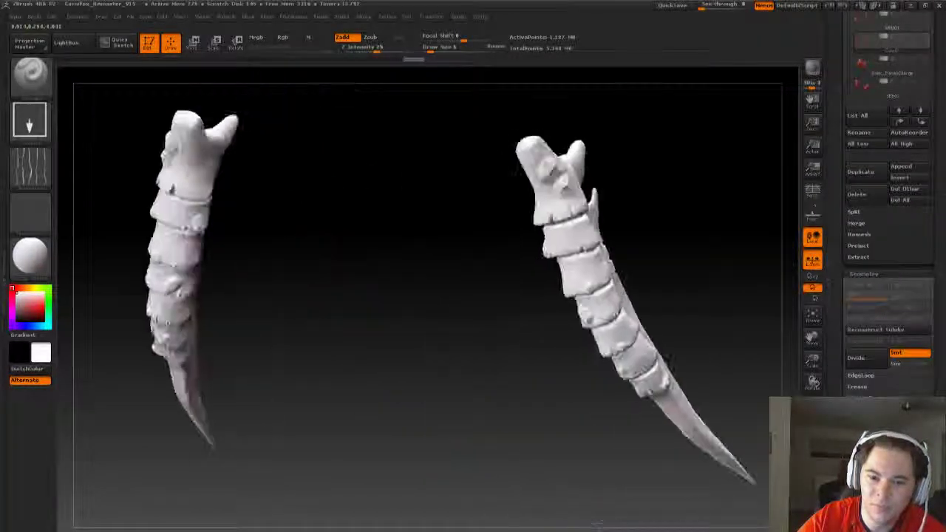
drag(518, 267, 614, 266)
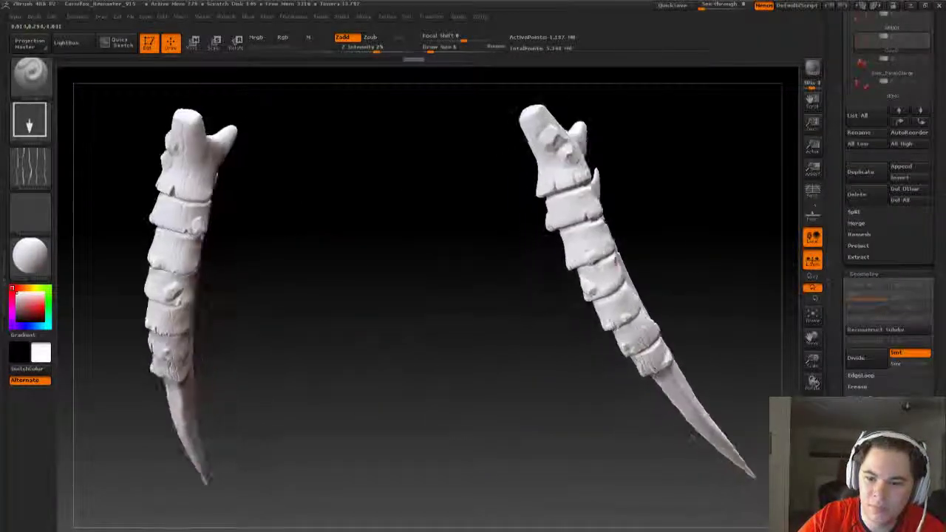
alt+drag(708, 271, 591, 259)
drag(295, 296, 318, 281)
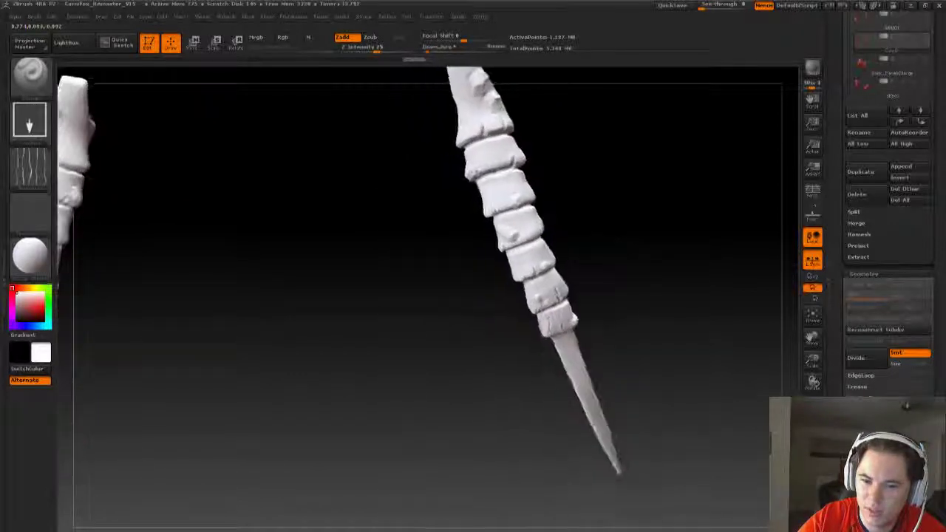
mouse_move(222, 295)
alt+mouse_down()
mouse_move(443, 221)
mouse_move(370, 295)
alt+mouse_up()
mouse_move(444, 296)
alt+mouse_down()
mouse_move(222, 289)
mouse_move(459, 289)
mouse_move(266, 296)
mouse_move(444, 310)
alt+mouse_up()
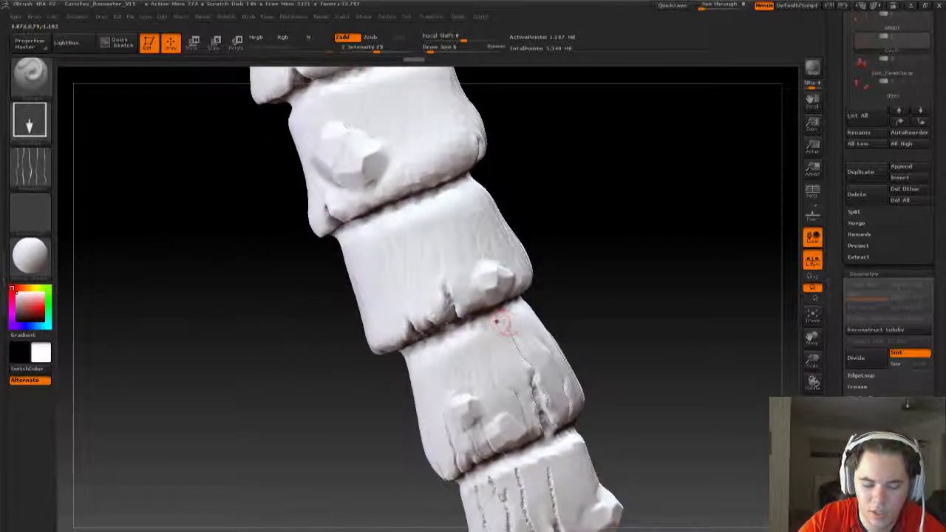
mouse_move(562, 272)
alt+mouse_down()
mouse_move(469, 120)
mouse_move(517, 226)
mouse_move(505, 232)
mouse_move(479, 215)
mouse_move(480, 232)
mouse_move(547, 266)
mouse_move(226, 386)
alt+mouse_up()
mouse_move(650, 273)
alt+mouse_down()
mouse_move(480, 281)
mouse_move(388, 252)
mouse_move(703, 180)
mouse_move(566, 253)
mouse_move(642, 244)
alt+mouse_up()
key(b)
key(s)
key(t)
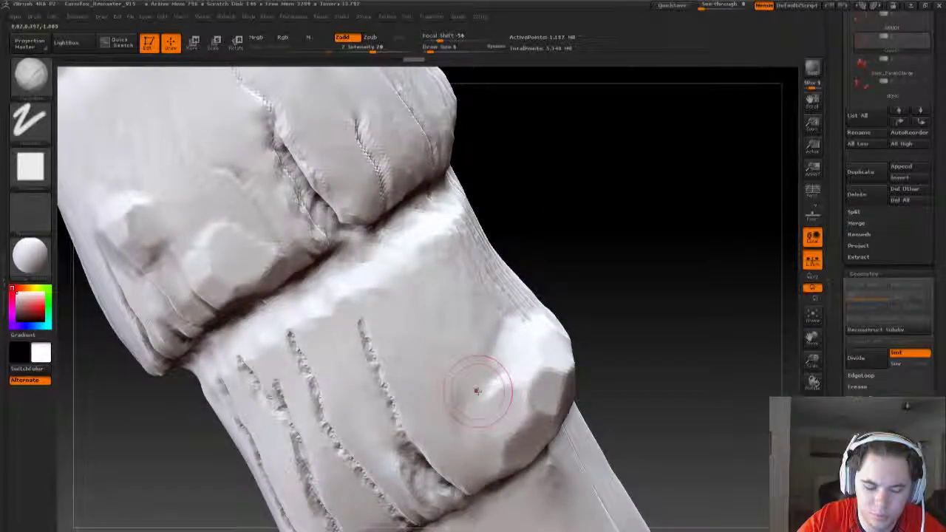
- Shrink the carving brush to a small size and orbit to the handle band
key(s)
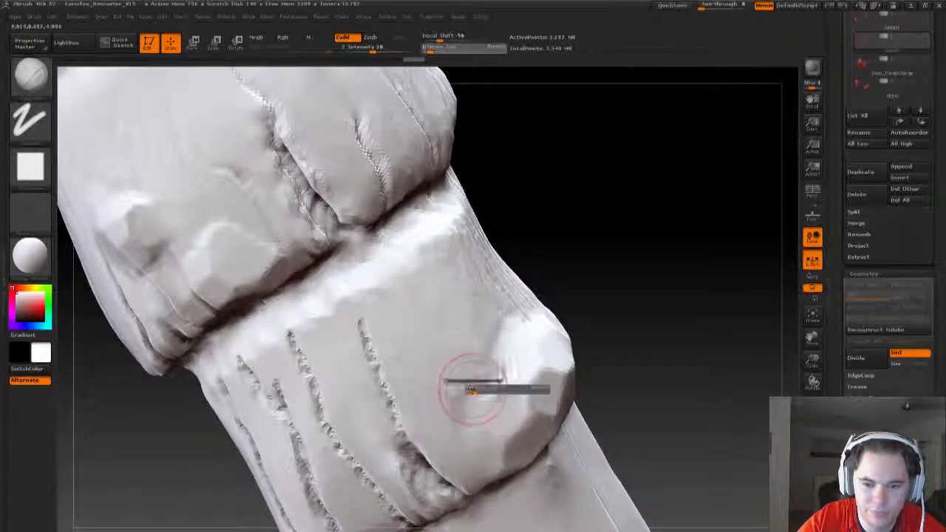
click(469, 390)
right_drag(469, 390, 473, 388)
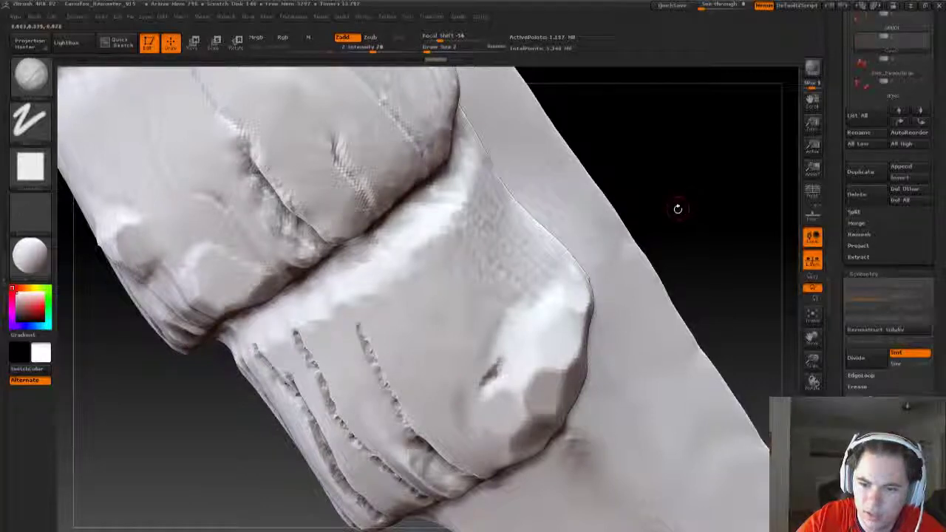
drag(682, 204, 510, 368)
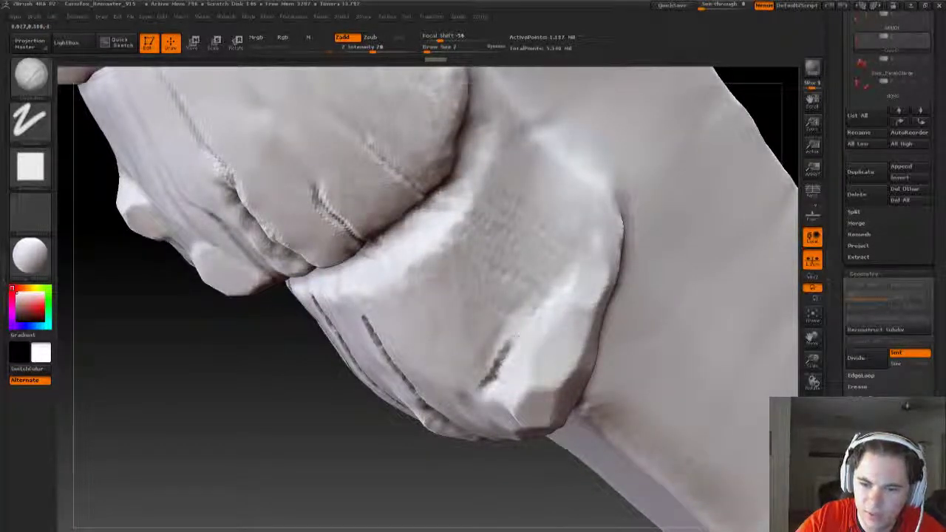
- Carve a thin crack along the rock chunk's edge and inspect it from several angles
drag(538, 310, 516, 340)
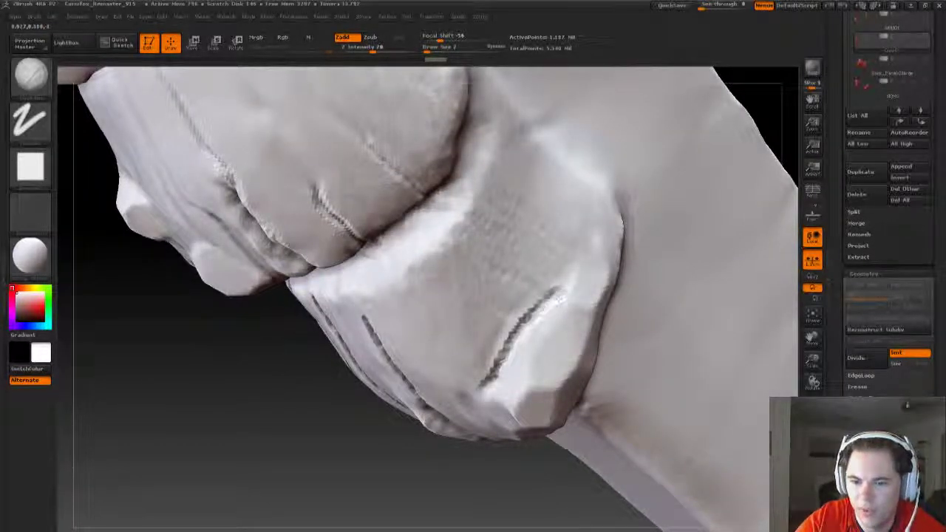
drag(553, 294, 556, 354)
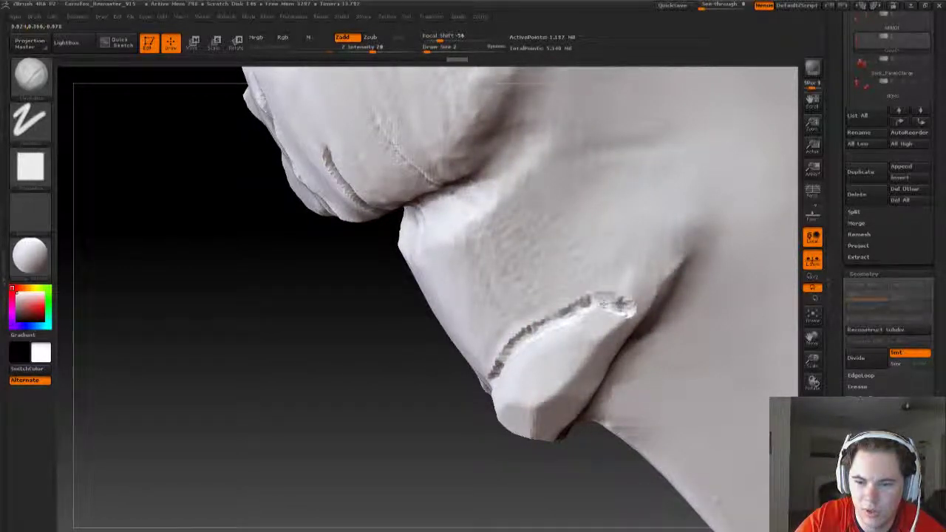
drag(407, 479, 412, 427)
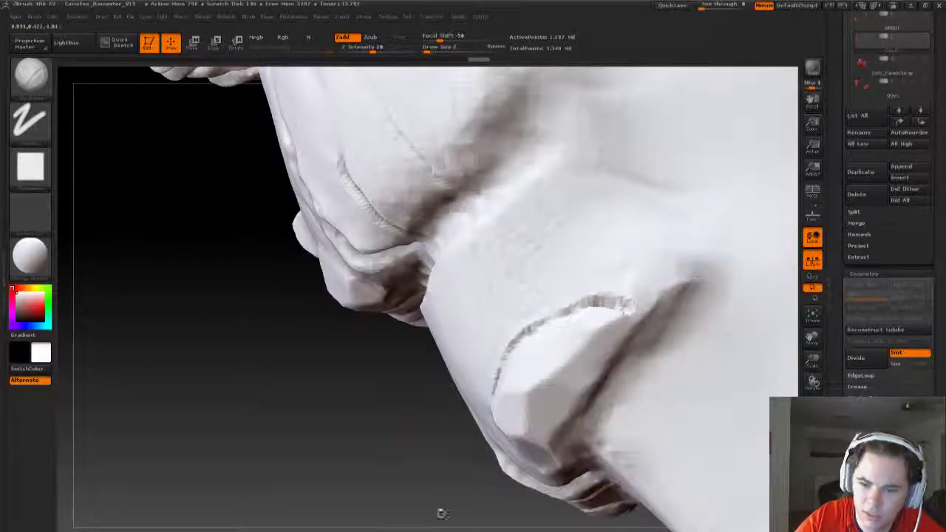
drag(430, 518, 511, 392)
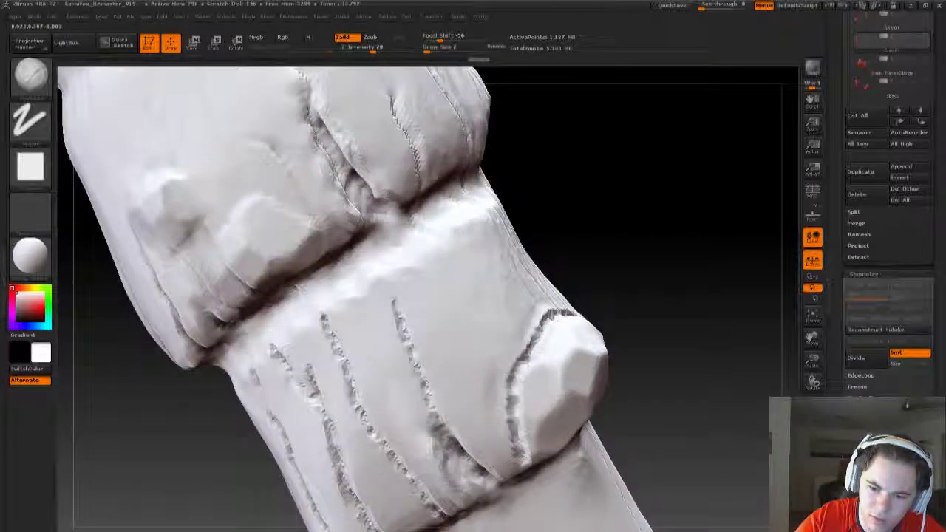
drag(678, 365, 595, 403)
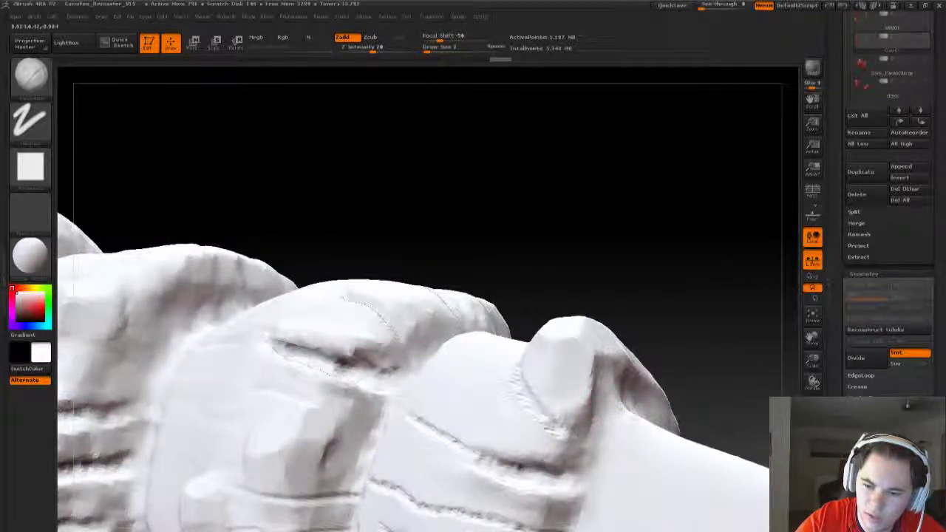
drag(657, 276, 547, 421)
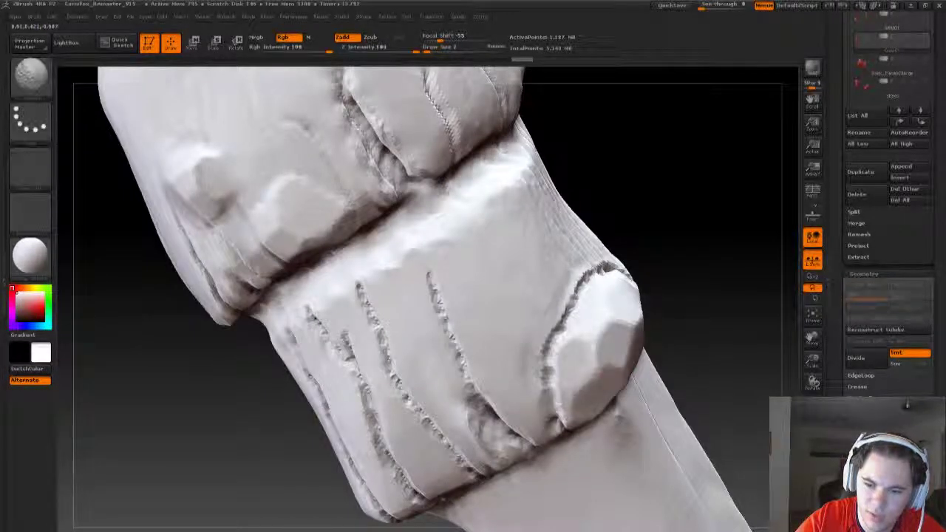
- Carve a groove along the cuff patch edge, then briefly try a different sculpting brush
drag(695, 192, 665, 148)
drag(613, 263, 550, 322)
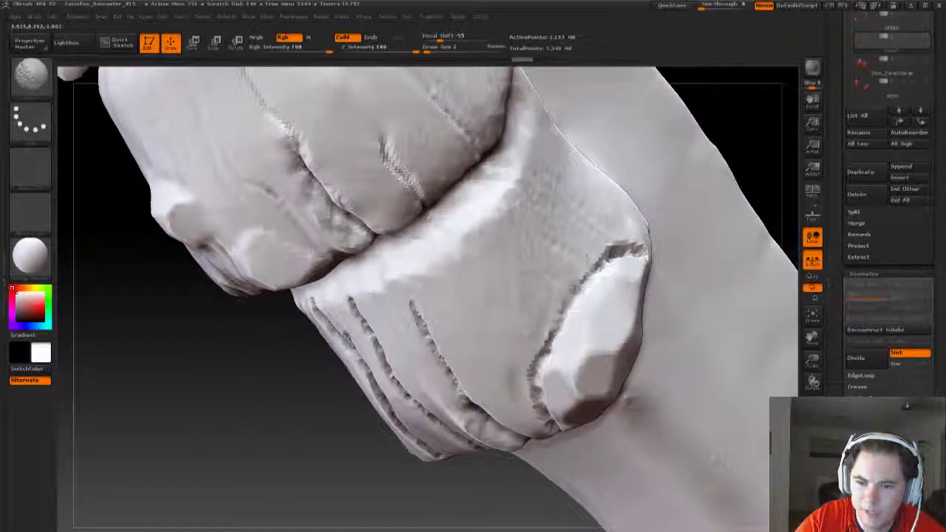
key(b)
key(s)
key(t)
drag(750, 159, 421, 100)
drag(592, 189, 650, 248)
- Return to the dotted-stroke brush and orbit out to view the whole segmented limb
key(b)
key(s)
key(t)
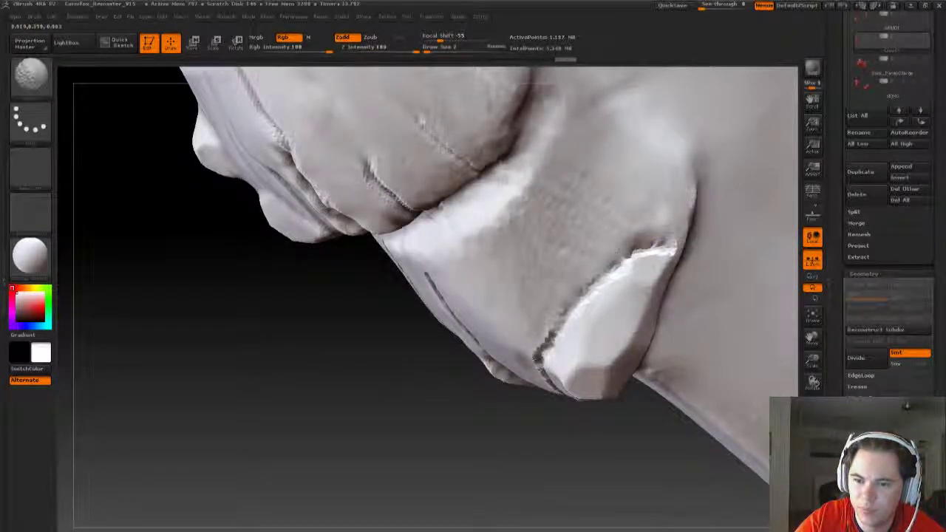
shift+drag(549, 490, 569, 336)
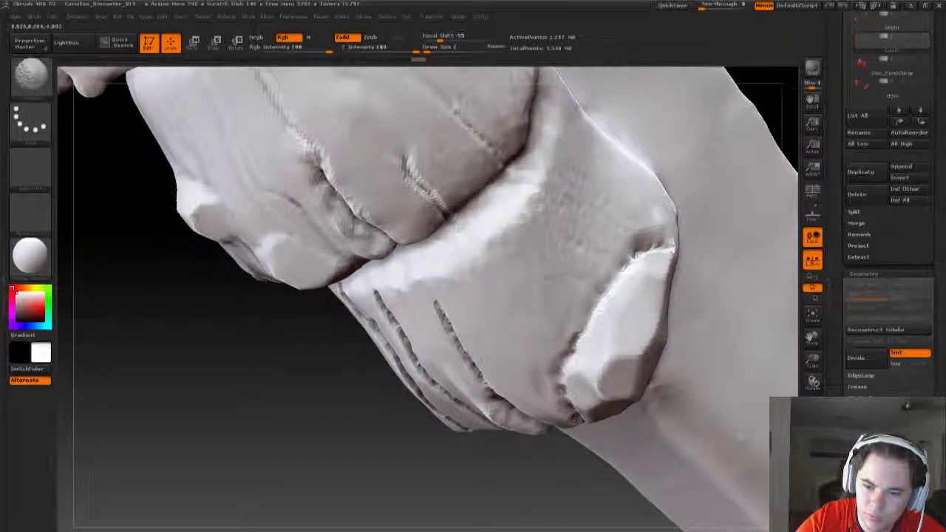
shift+drag(222, 384, 266, 222)
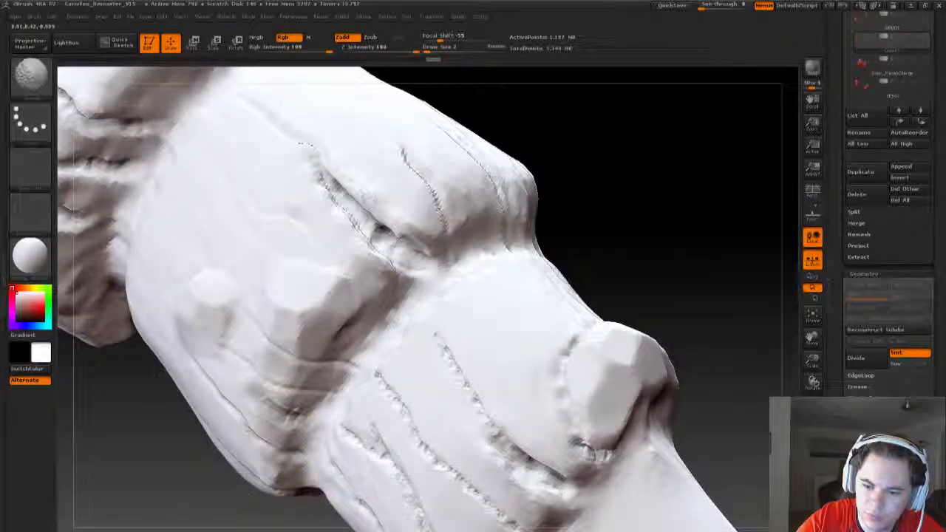
shift+drag(557, 414, 574, 237)
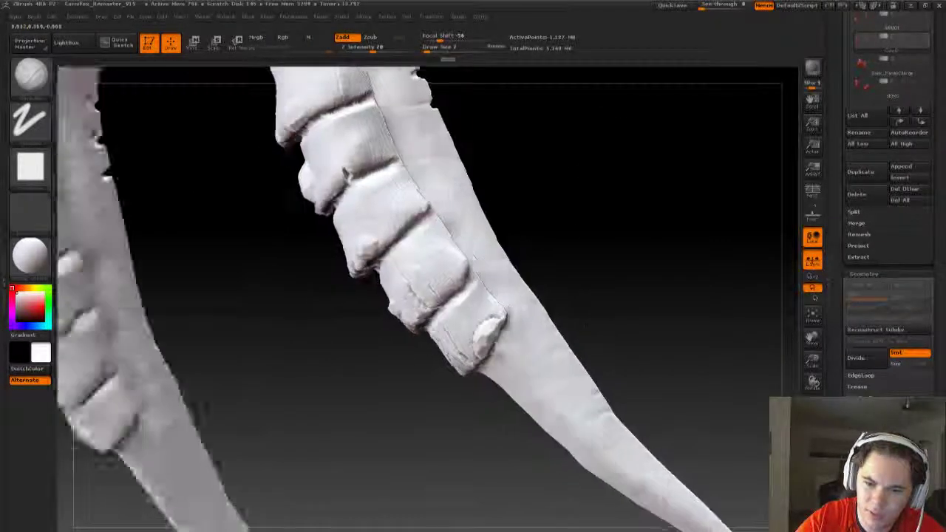
- Set Draw Size to 1 with S and stroke a thin crack along the band crease
mouse_move(591, 385)
mouse_down()
mouse_move(593, 286)
mouse_move(482, 287)
mouse_up()
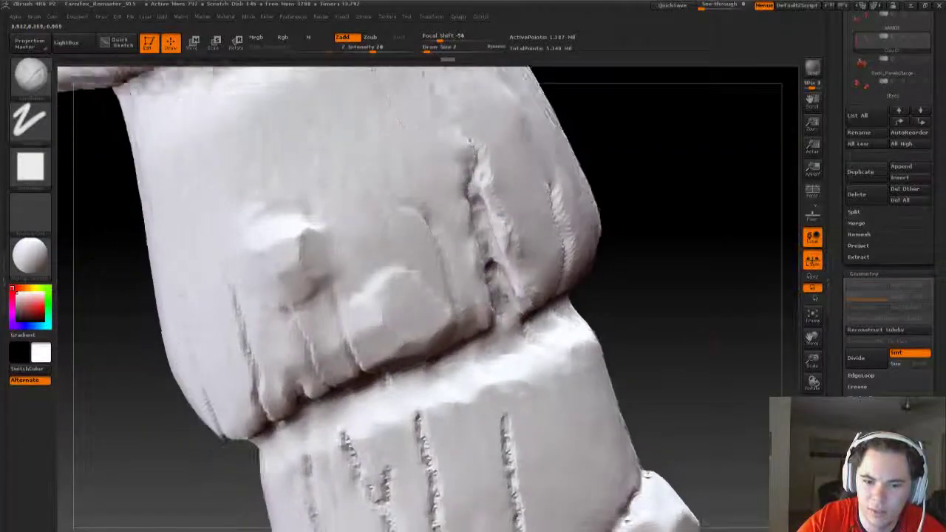
text(s)
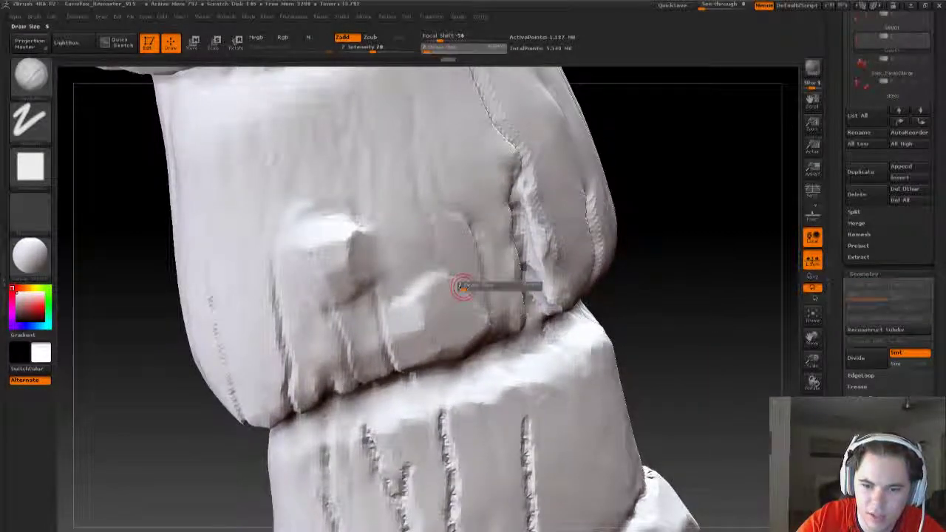
text(1)
key(Return)
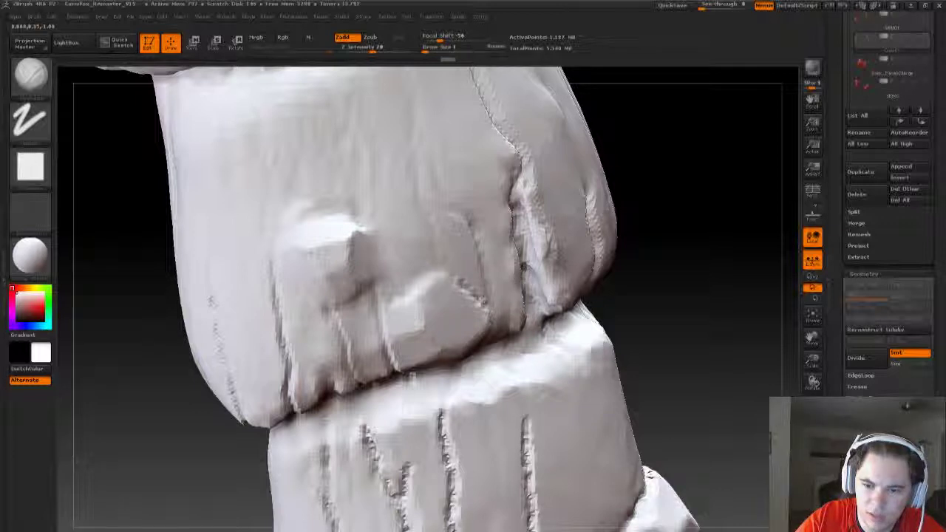
drag(491, 311, 435, 273)
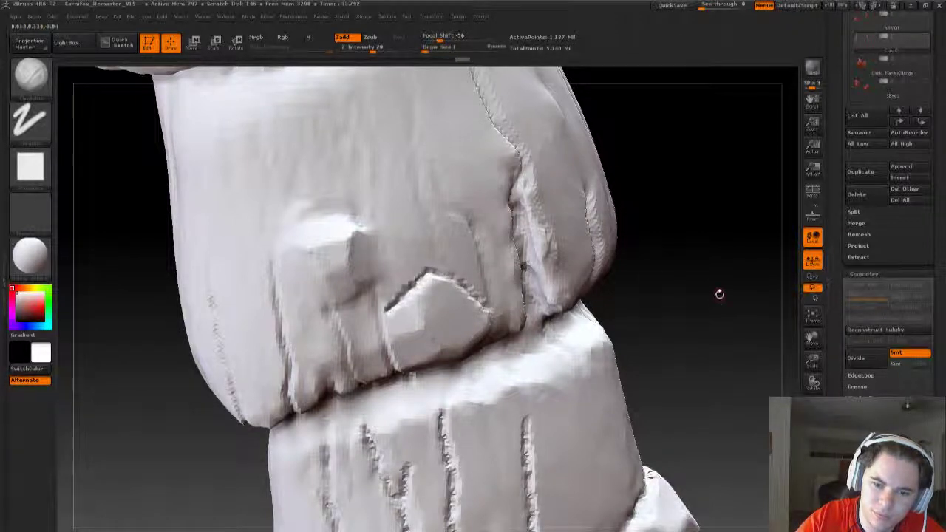
- Switch to the dotted-stroke brush while orbiting around the rock chunk and folds on the band
drag(714, 296, 611, 281)
drag(665, 321, 643, 318)
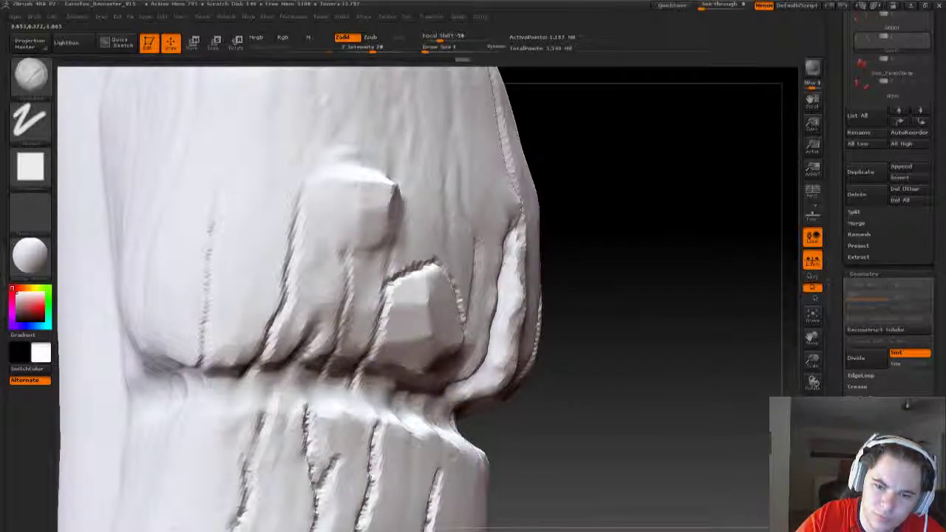
mouse_move(646, 303)
mouse_down()
mouse_move(654, 264)
mouse_move(643, 244)
mouse_up()
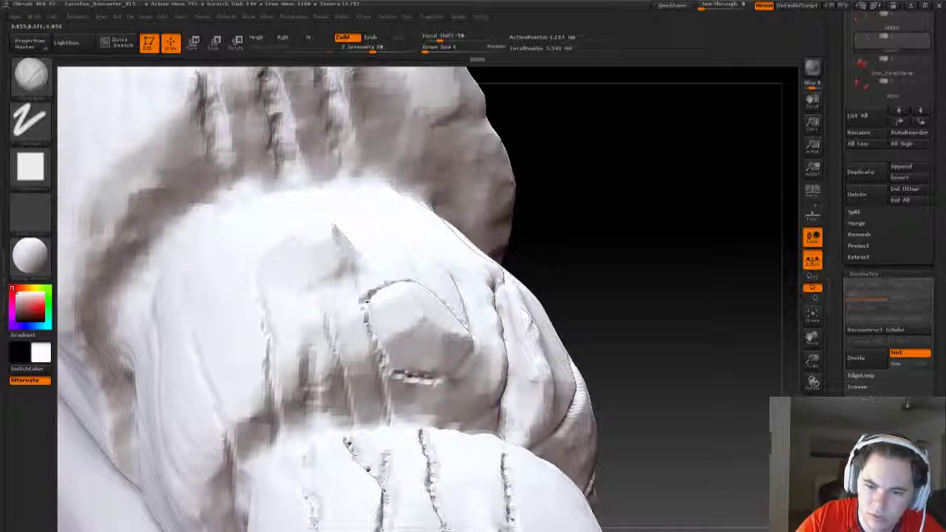
drag(414, 377, 452, 317)
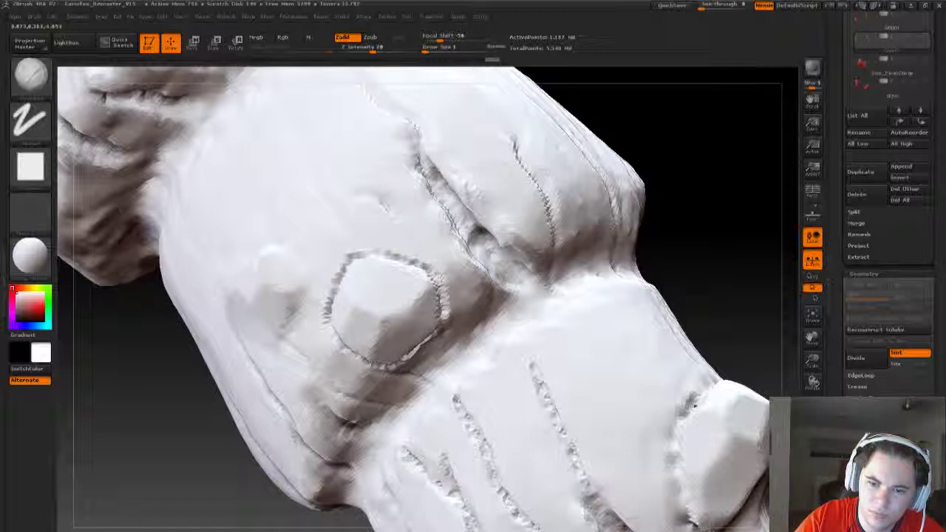
key(b)
key(s)
key(t)
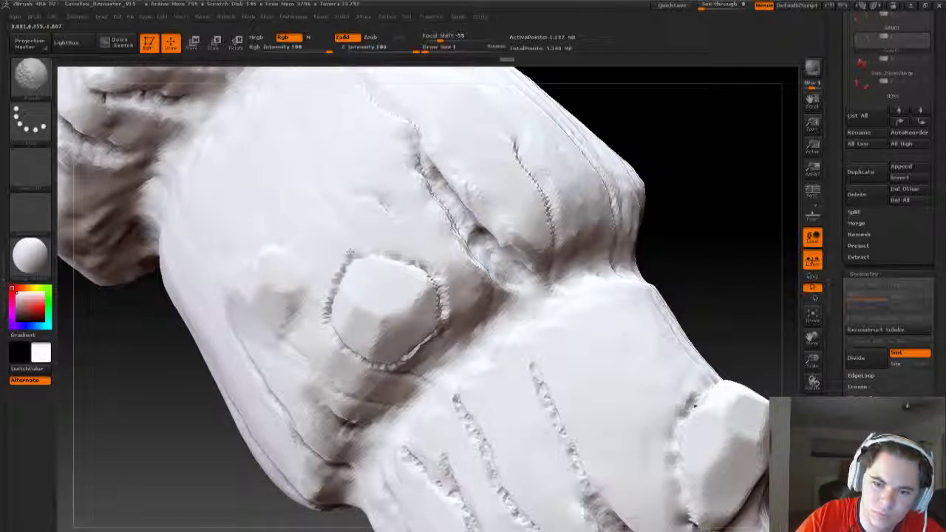
drag(640, 131, 373, 225)
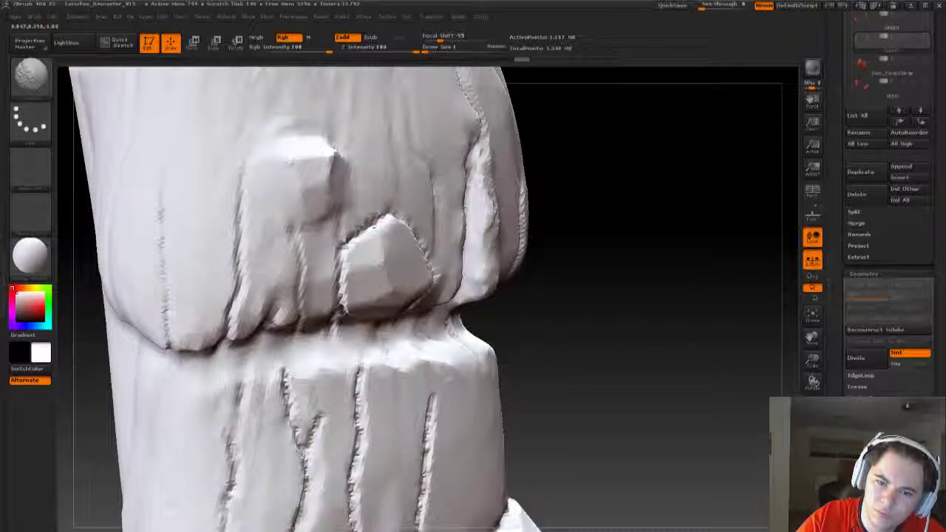
drag(574, 203, 336, 247)
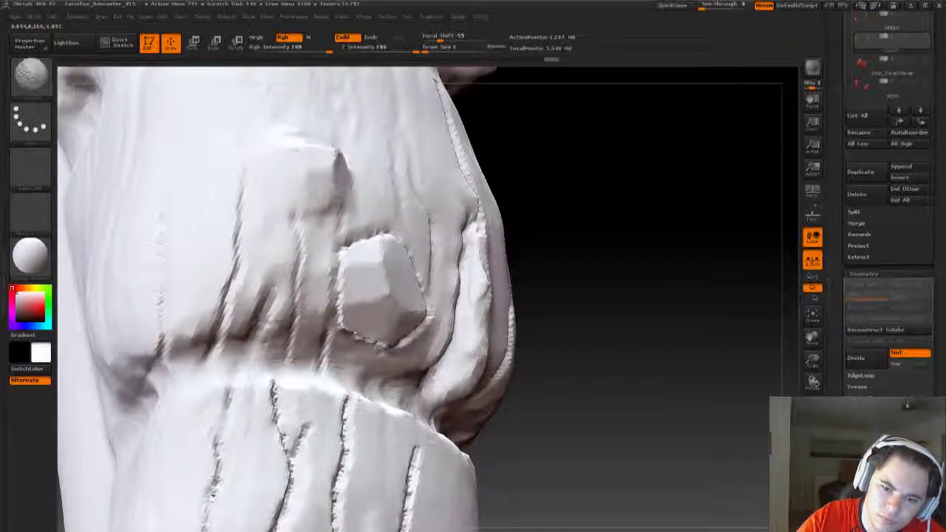
drag(635, 244, 406, 295)
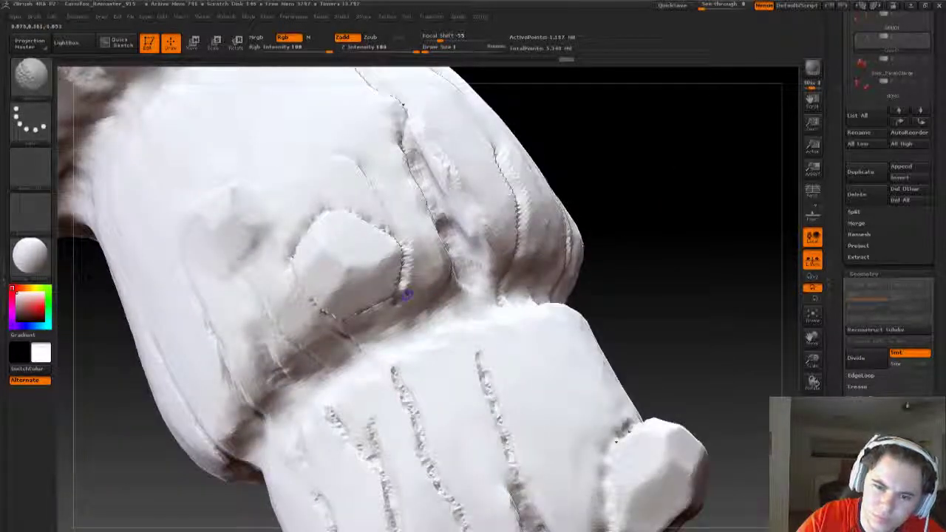
- Cycle through brushes, ending on a freehand-stroke brush, and zoom out to the whole banded handle
key(b)
key(d)
key(s)
drag(631, 173, 561, 222)
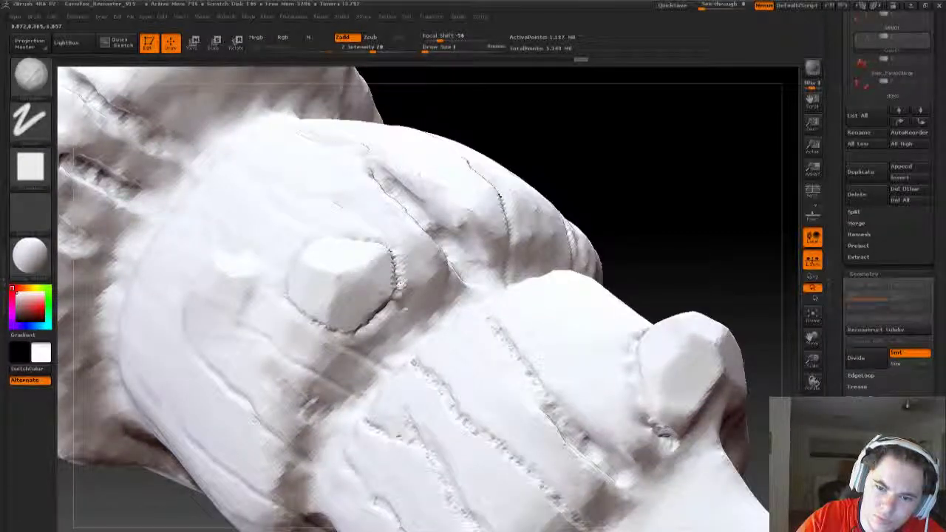
key(b)
key(s)
key(t)
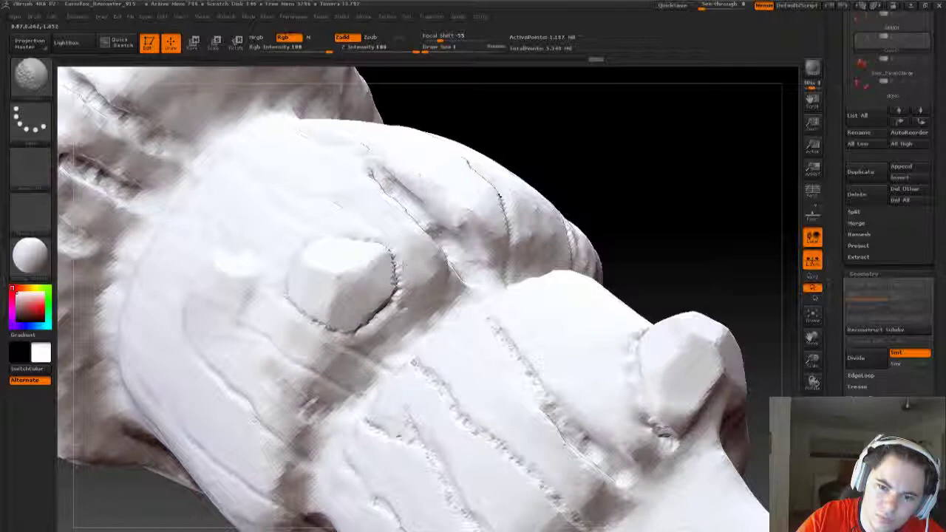
key(b)
key(c)
key(b)
mouse_move(651, 175)
mouse_down()
mouse_move(688, 213)
mouse_move(608, 238)
mouse_move(604, 333)
mouse_move(383, 190)
mouse_up()
mouse_move(606, 296)
mouse_down()
mouse_move(561, 243)
mouse_move(517, 310)
mouse_move(576, 281)
mouse_move(606, 296)
mouse_move(562, 296)
mouse_move(584, 328)
mouse_move(547, 310)
mouse_move(576, 325)
mouse_move(644, 416)
mouse_move(666, 188)
mouse_up()
- Show all subtools, frame the creature with F, and orbit it round to a straight front view
scroll(887, 222, up, 5)
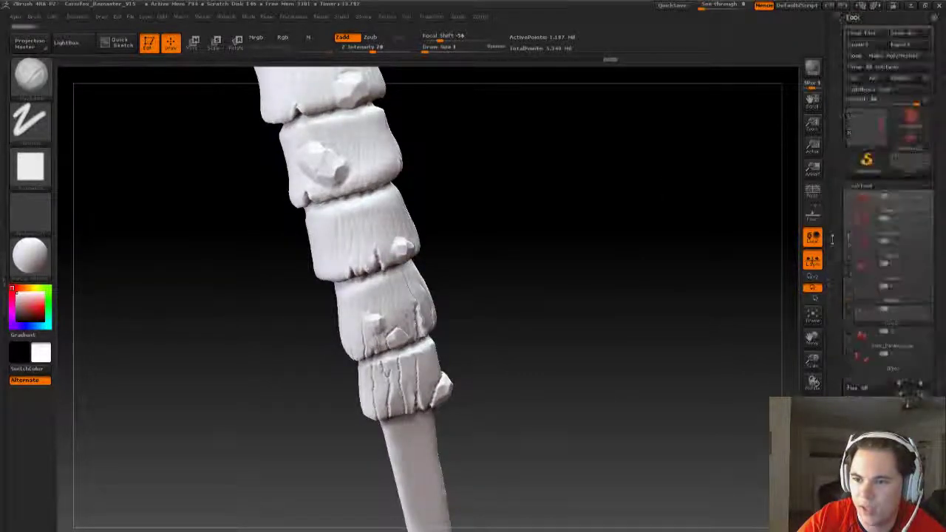
shift+click(924, 313)
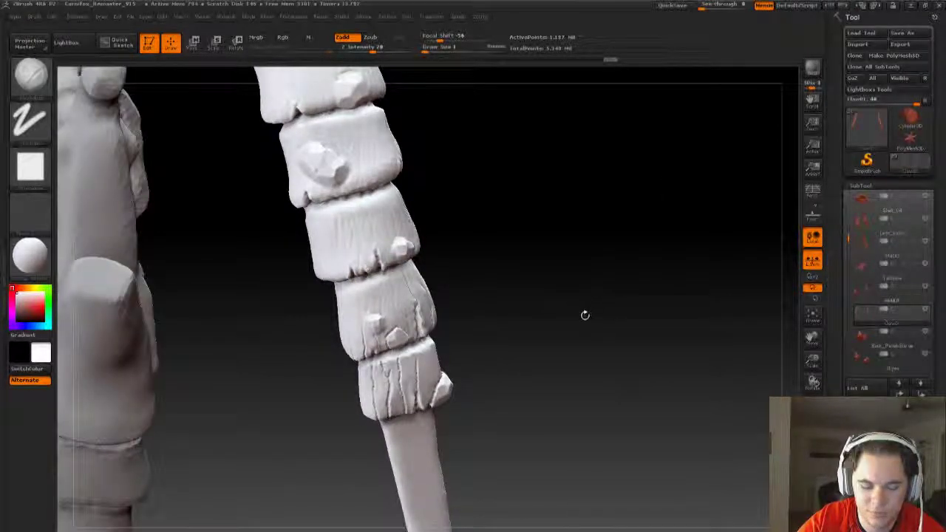
key(f)
mouse_move(720, 336)
mouse_down()
mouse_move(706, 364)
mouse_move(464, 171)
mouse_up()
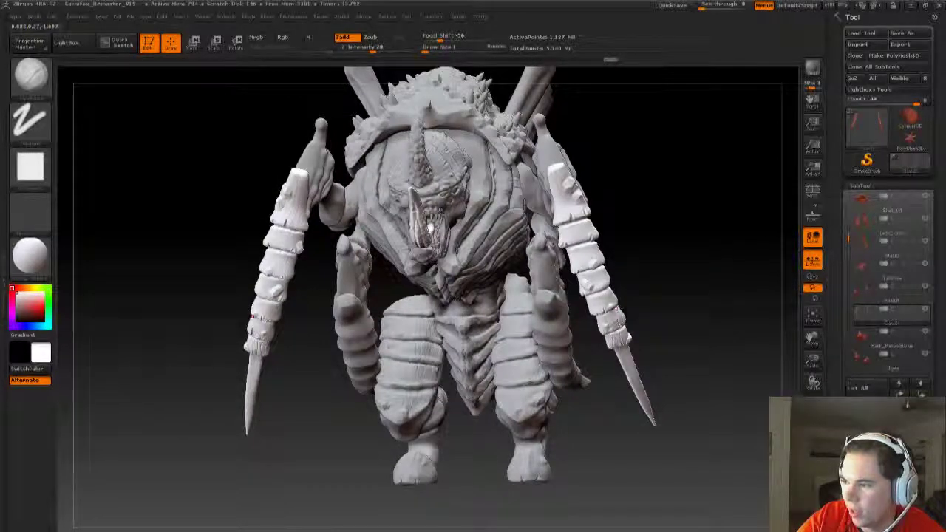
mouse_move(645, 314)
mouse_down()
mouse_move(532, 340)
mouse_move(614, 114)
mouse_up()
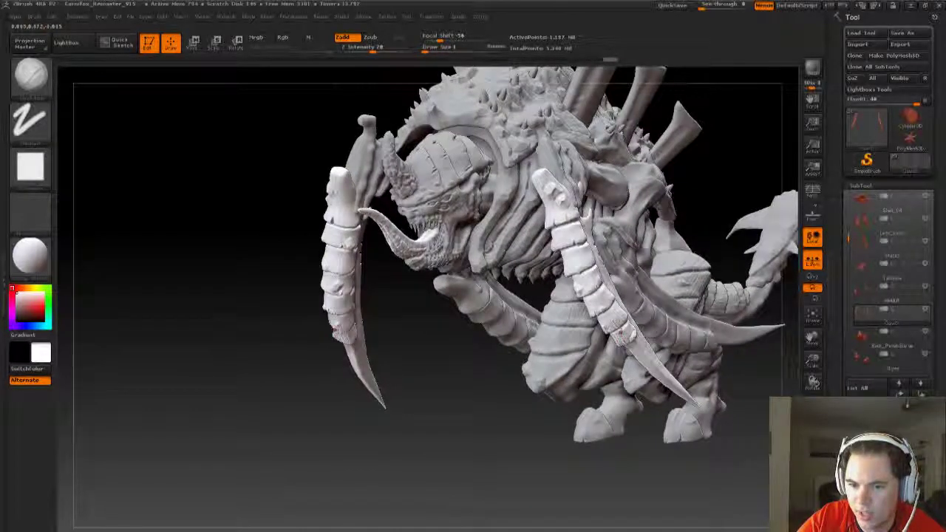
drag(622, 468, 248, 414)
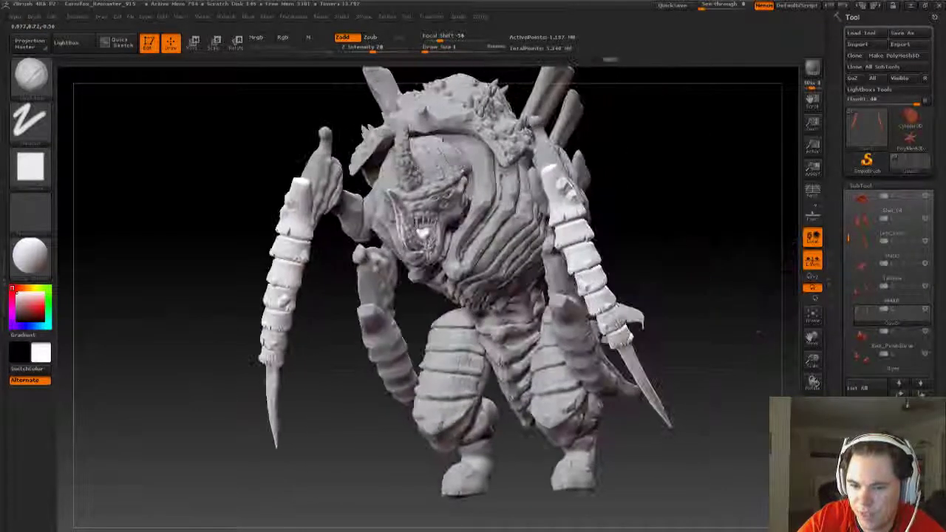
drag(614, 325, 584, 275)
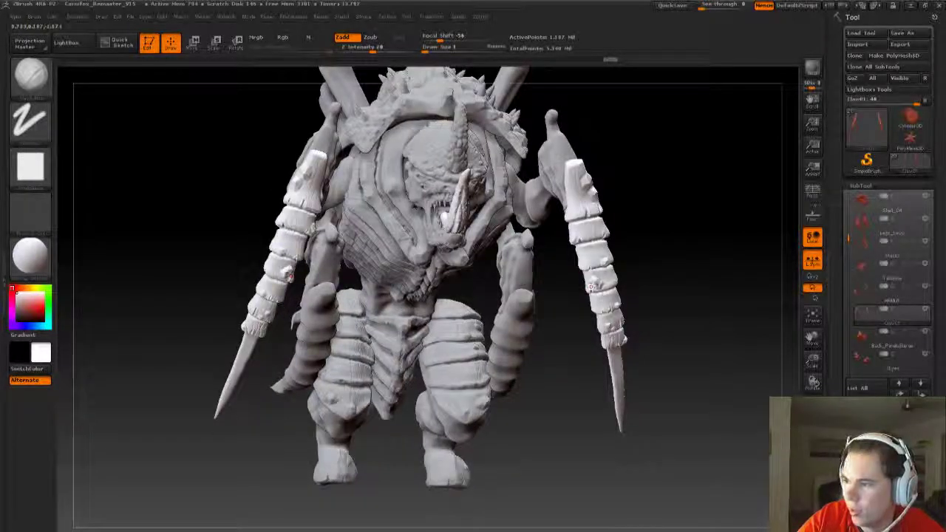
mouse_move(623, 243)
mouse_down()
mouse_move(707, 278)
mouse_move(716, 270)
mouse_move(699, 294)
mouse_up()
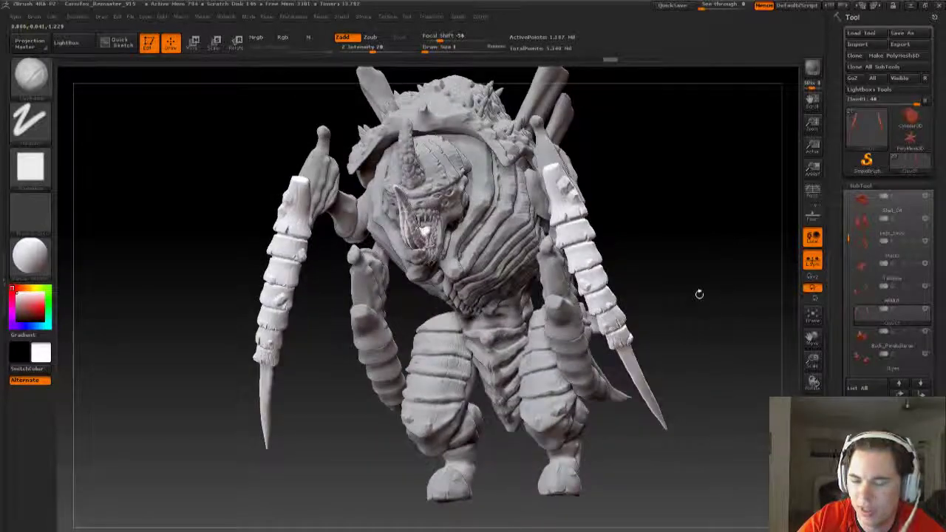